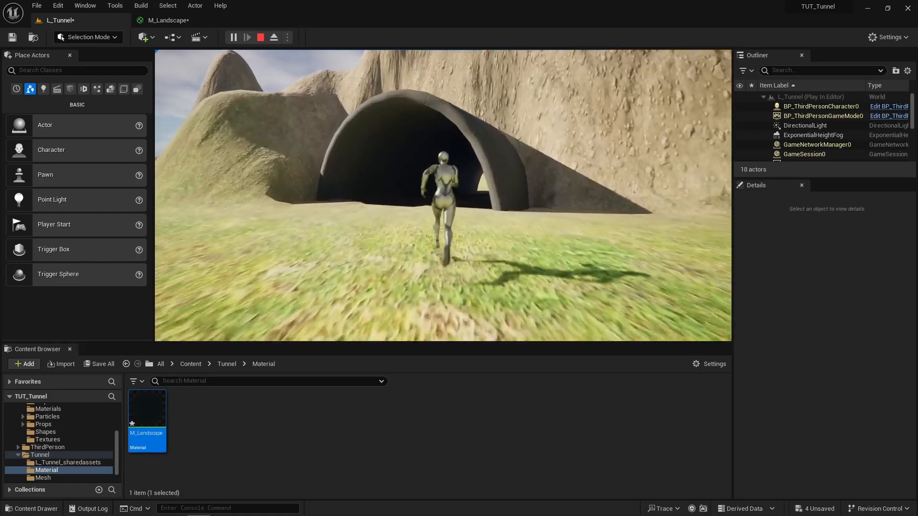
# - Run the character through the tunnel and back onto the grass in the play session, and end the session
pyautogui.press('w')
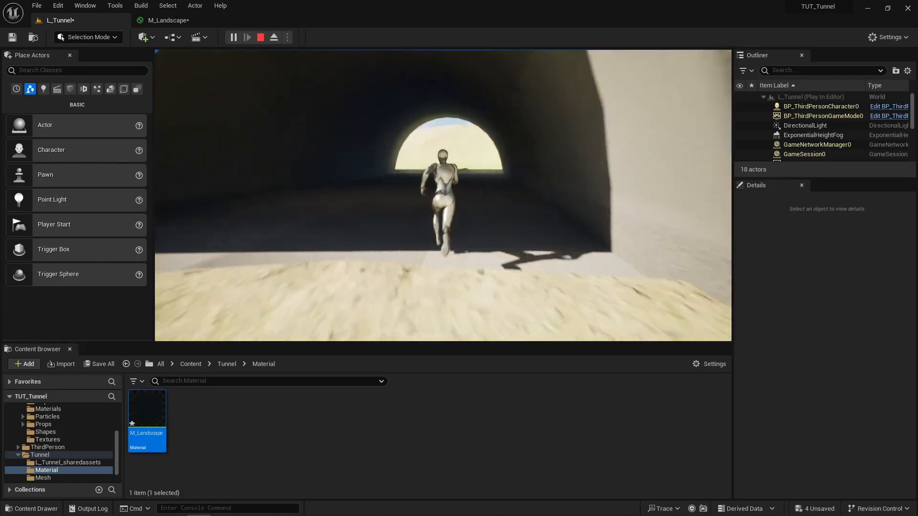
pyautogui.press('w')
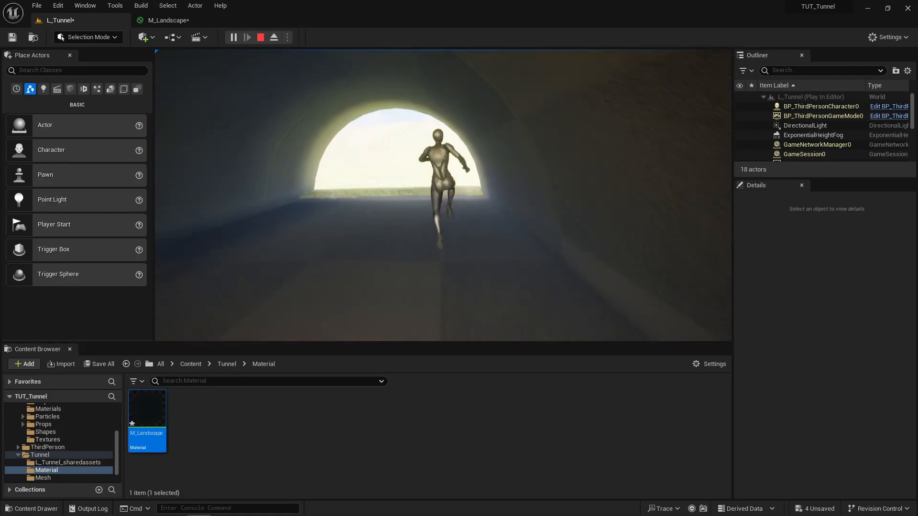
pyautogui.press('space')
pyautogui.press('w')
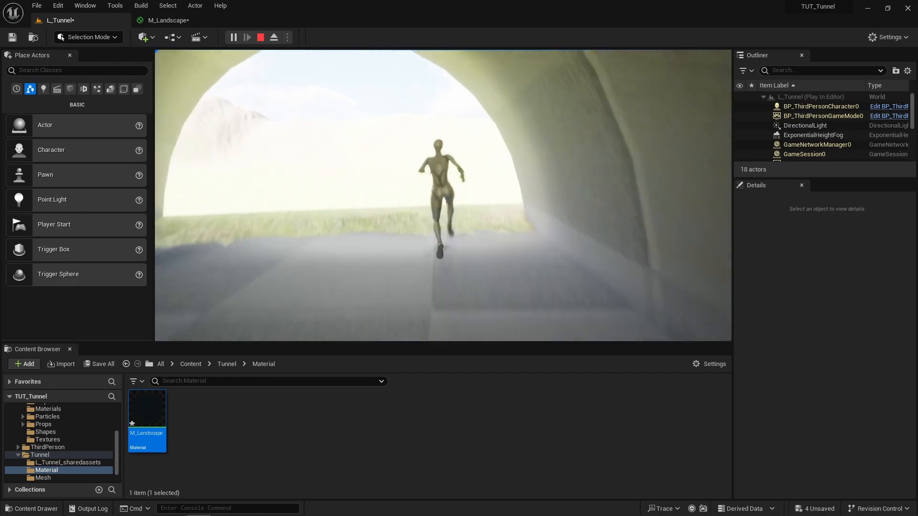
pyautogui.press('d')
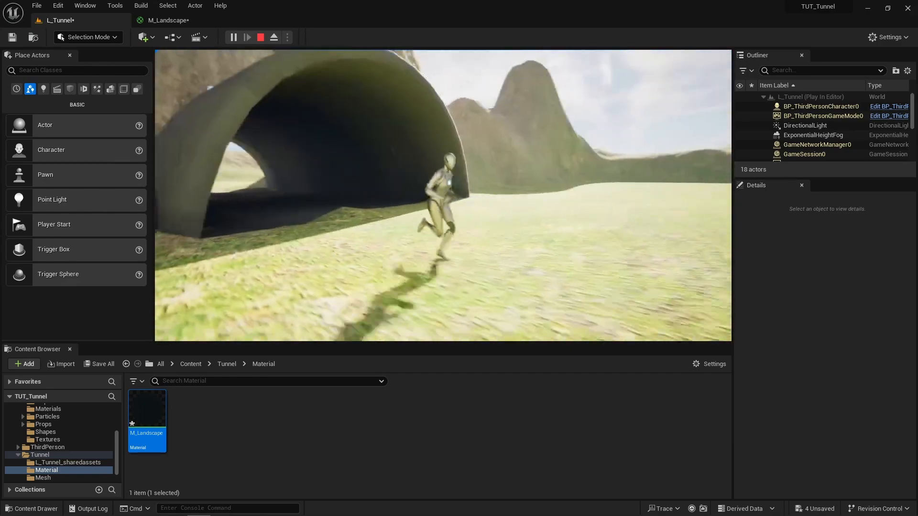
pyautogui.press('s')
pyautogui.press('d')
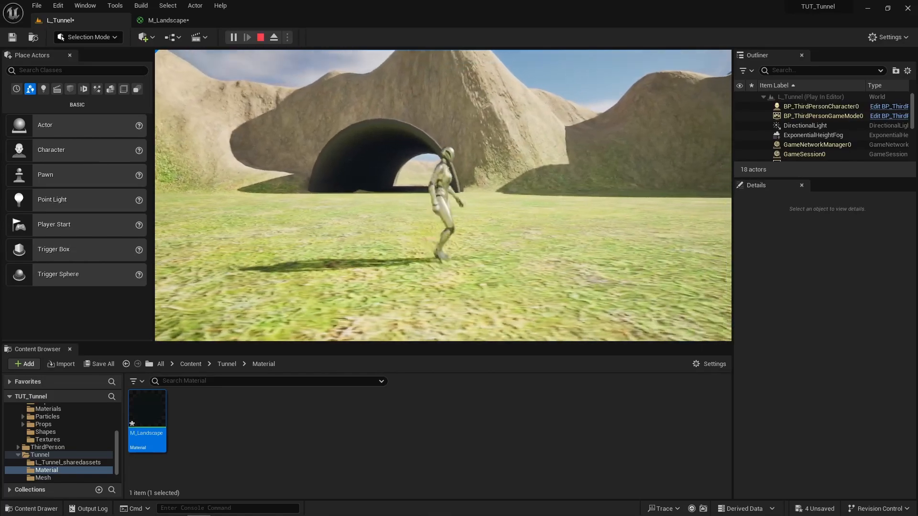
pyautogui.press('Escape')
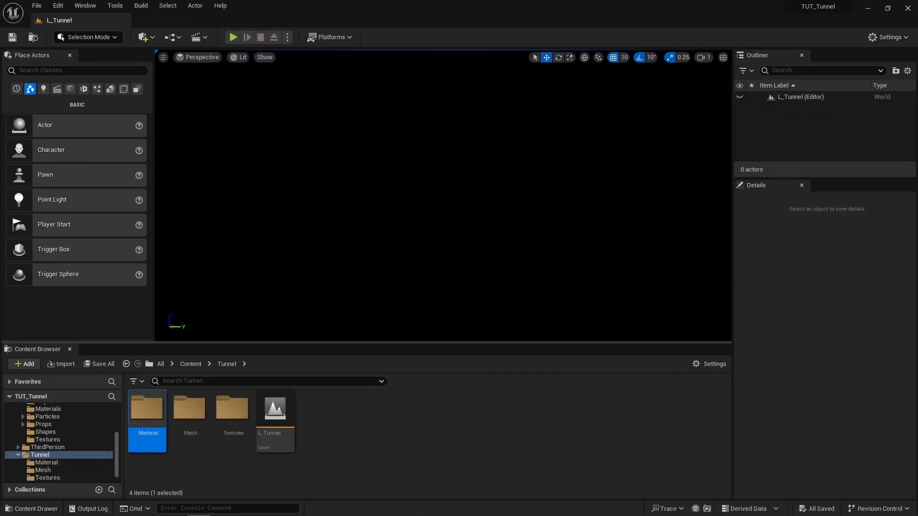
# - Add a sky light, atmospheric light, sky atmosphere, volumetric cloud and height fog to the empty level with the Env. Light Mixer
pyautogui.click(94, 8)
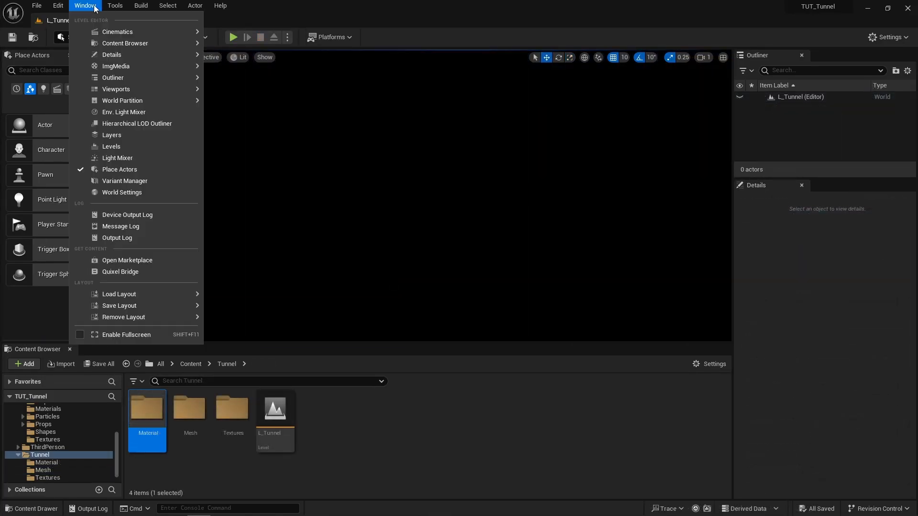
pyautogui.click(135, 112)
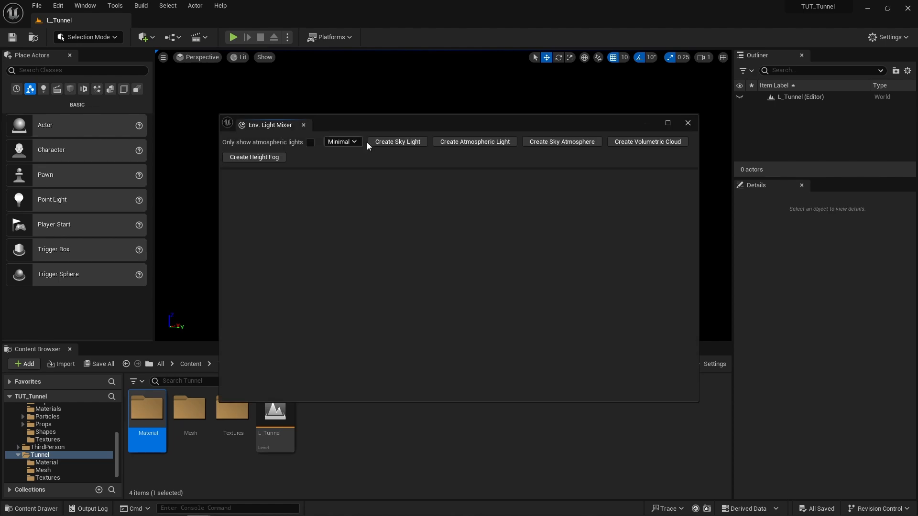
pyautogui.click(383, 144)
pyautogui.click(382, 143)
pyautogui.click(383, 144)
pyautogui.click(383, 144)
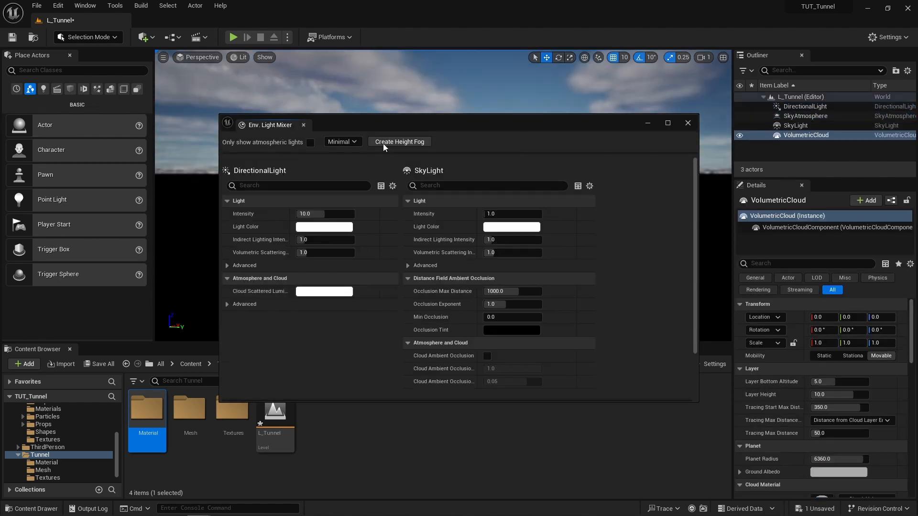
pyautogui.click(383, 144)
pyautogui.click(687, 123)
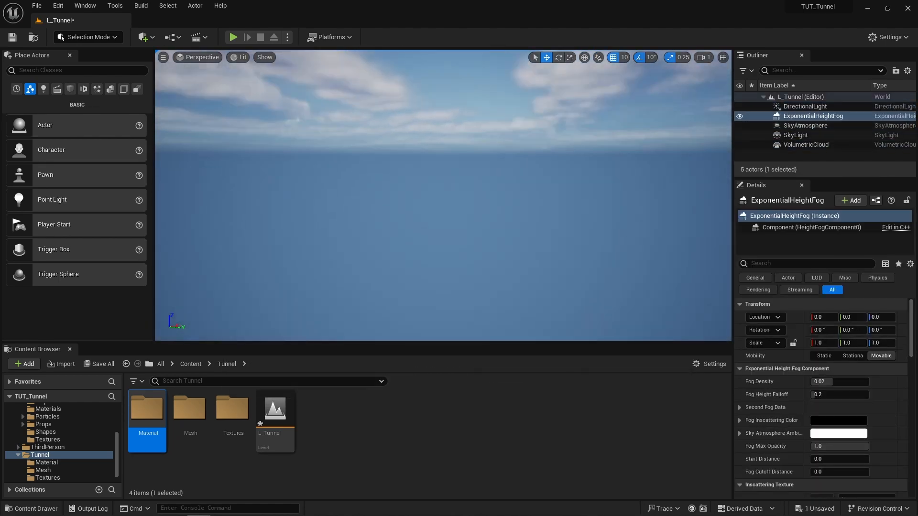
# - Create a new landscape with the default settings and sculpt raised terrain across it
pyautogui.press('f')
pyautogui.moveTo(443, 195); pyautogui.dragTo(315, 246, button='right')
pyautogui.press('w')
pyautogui.press('s')
pyautogui.click(107, 40)
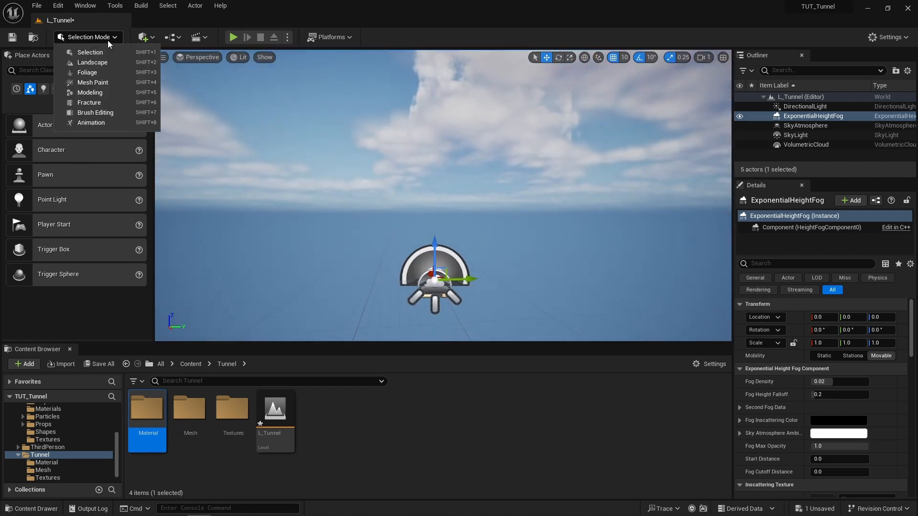
pyautogui.click(99, 65)
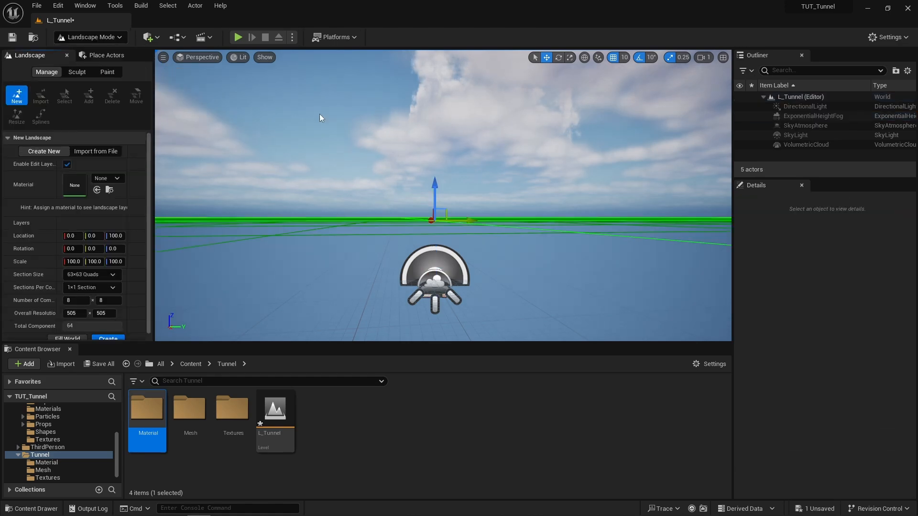
pyautogui.moveTo(321, 117)
pyautogui.mouseDown(button='right')
pyautogui.moveTo(323, 172)
pyautogui.moveTo(327, 120)
pyautogui.mouseUp(button='right')
pyautogui.scroll(-1, 137, 262)
pyautogui.click(108, 333)
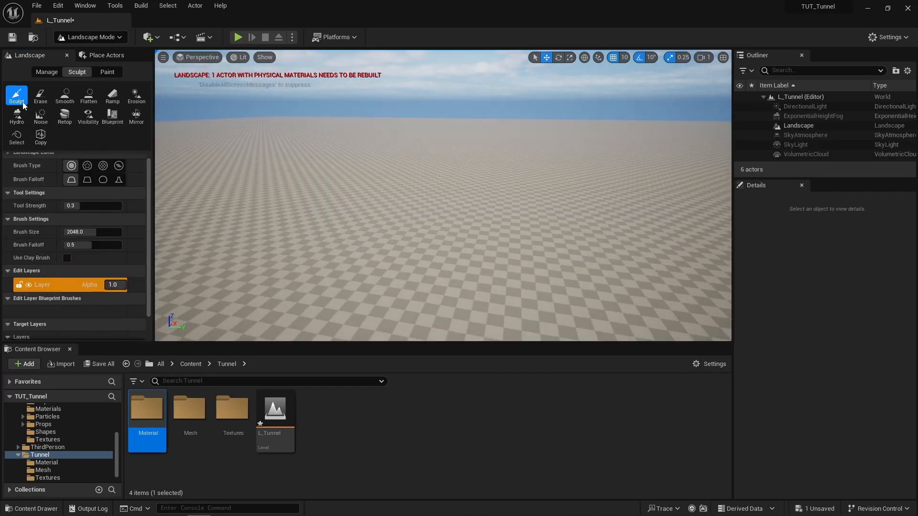
pyautogui.moveTo(279, 188)
pyautogui.mouseDown()
pyautogui.moveTo(352, 164)
pyautogui.moveTo(570, 156)
pyautogui.moveTo(530, 173)
pyautogui.moveTo(537, 164)
pyautogui.mouseUp()
pyautogui.moveTo(537, 164); pyautogui.dragTo(537, 164, button='right')
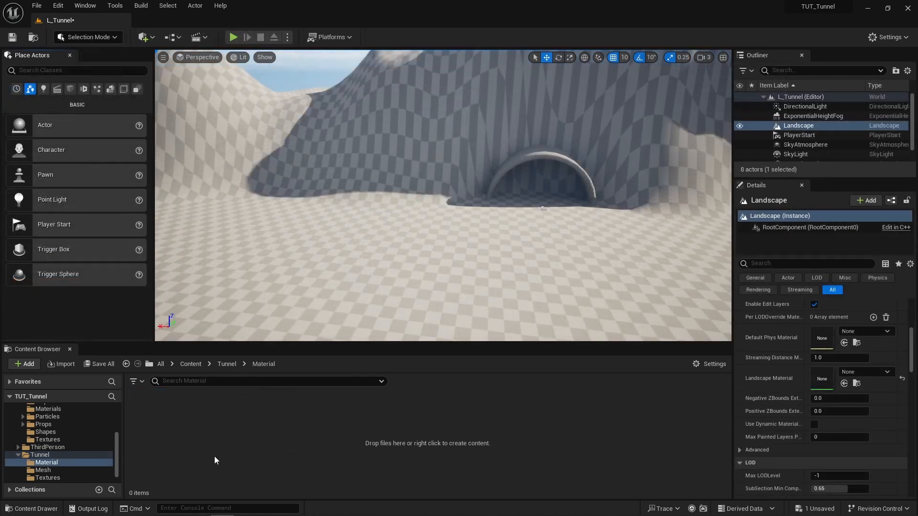
# - Create a material named M_Landscape in the Tunnel Material folder and open it for editing
pyautogui.rightClick(216, 456)
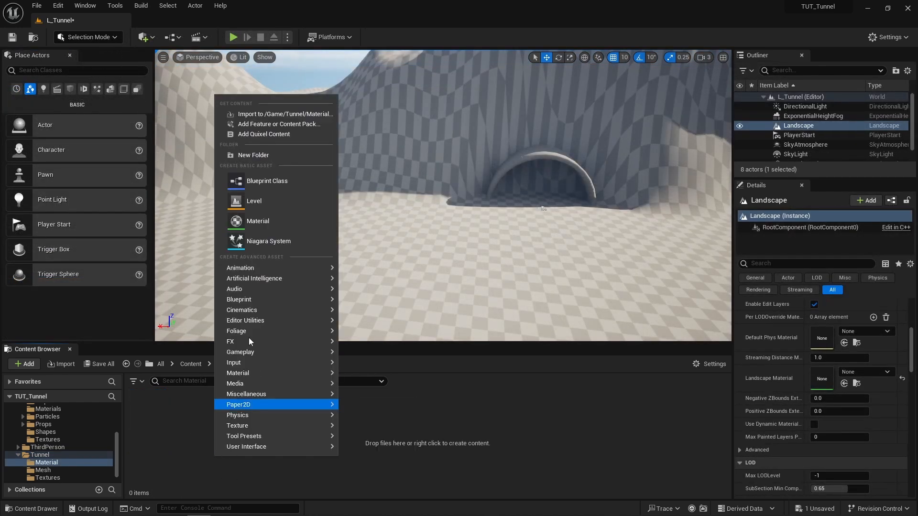
pyautogui.click(258, 222)
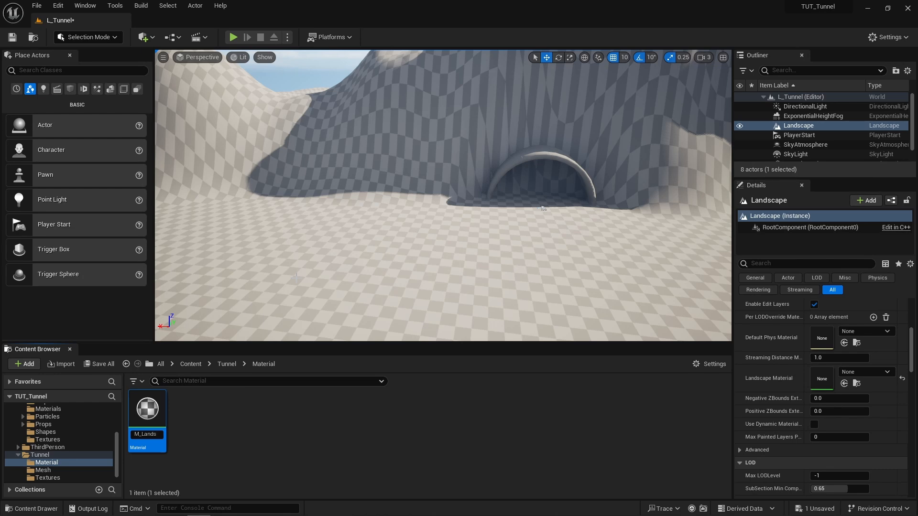
pyautogui.press('Return')
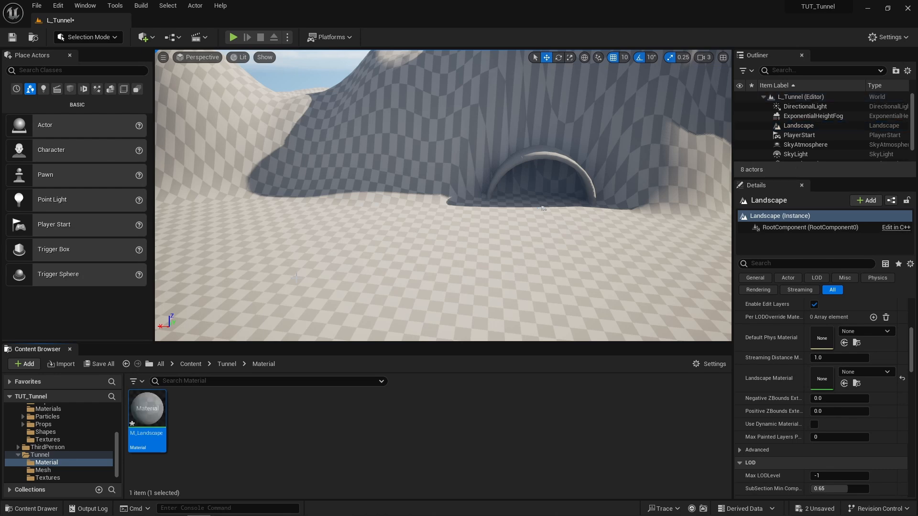
pyautogui.doubleClick(145, 406)
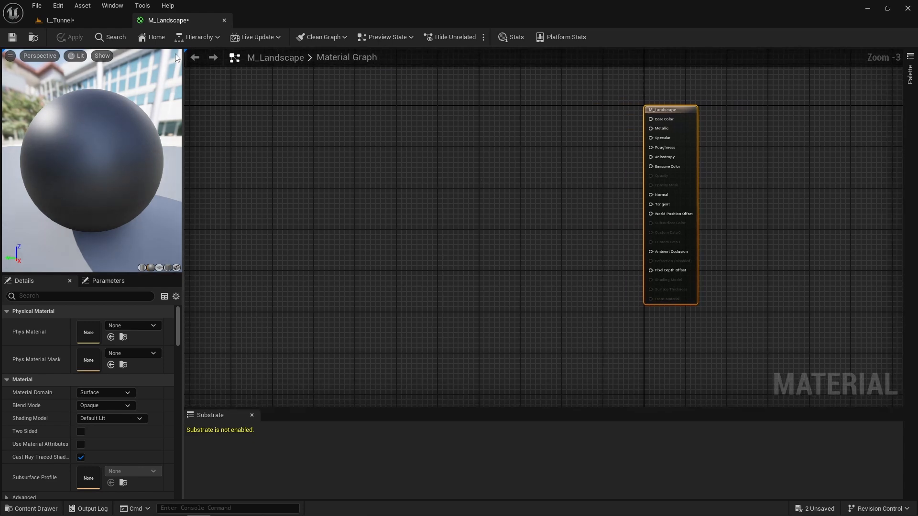
# - Bring all four grass and gravel ground textures from the Tunnel Textures folder into the M_Landscape material graph
pyautogui.click(87, 22)
pyautogui.click(223, 364)
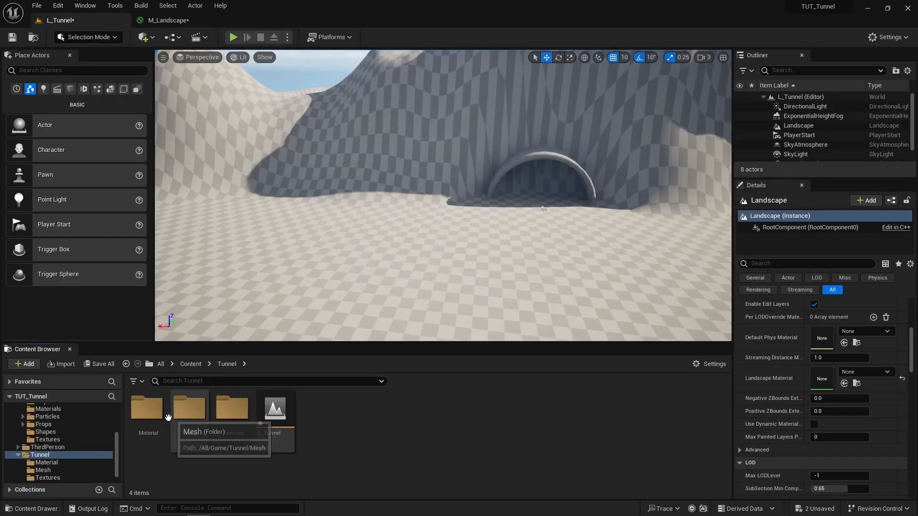
pyautogui.click(223, 421)
pyautogui.doubleClick(224, 420)
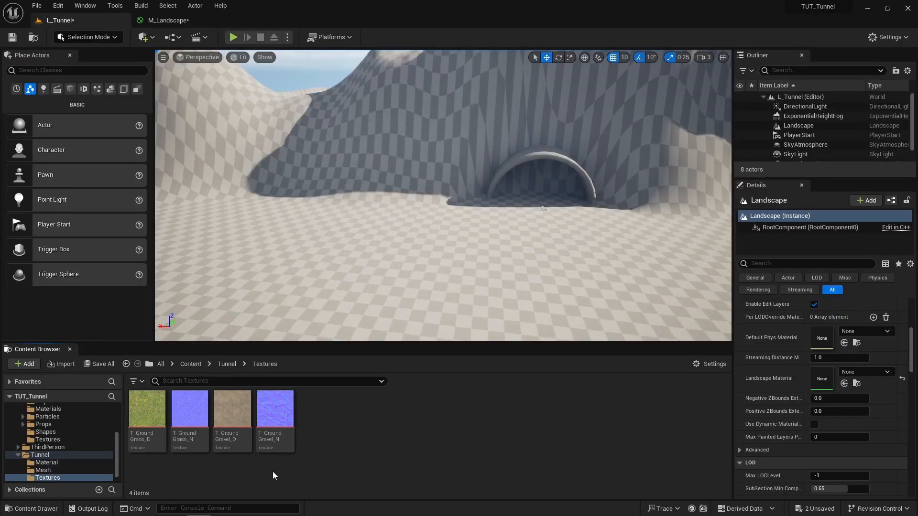
pyautogui.click(273, 407)
pyautogui.keyDown('shift'); pyautogui.click(148, 416); pyautogui.keyUp('shift')
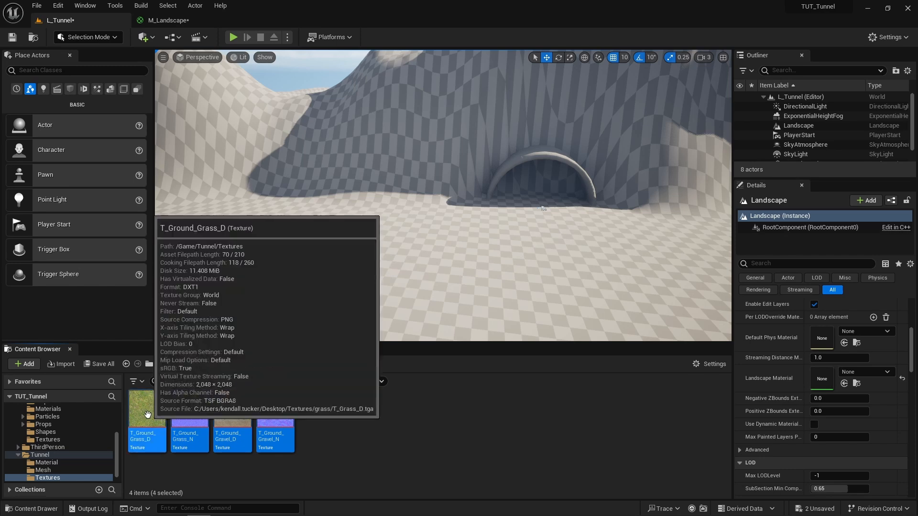
pyautogui.moveTo(148, 416); pyautogui.dragTo(265, 87)
# - Arrange the texture samples in a column ordered grass colour, gravel colour, grass normal and gravel normal
pyautogui.moveTo(334, 182); pyautogui.dragTo(412, 130)
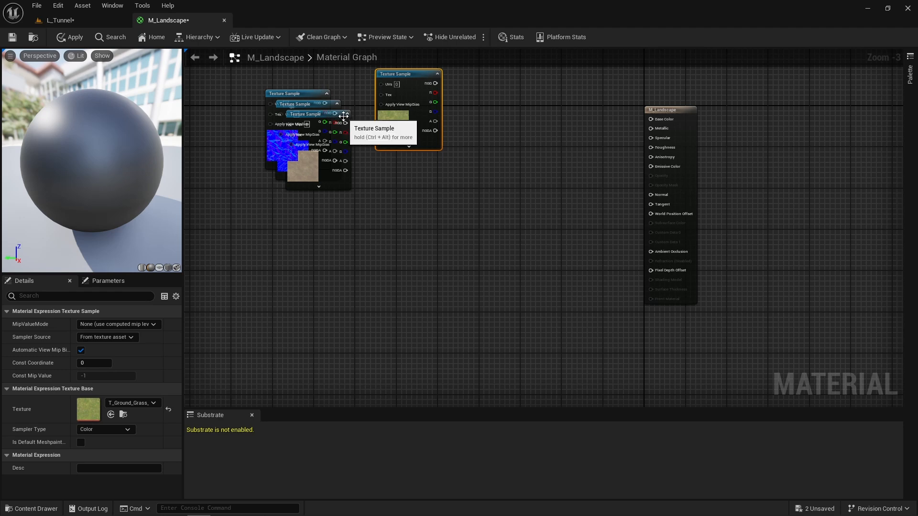
pyautogui.moveTo(335, 114); pyautogui.dragTo(423, 162)
pyautogui.moveTo(311, 107); pyautogui.dragTo(418, 263)
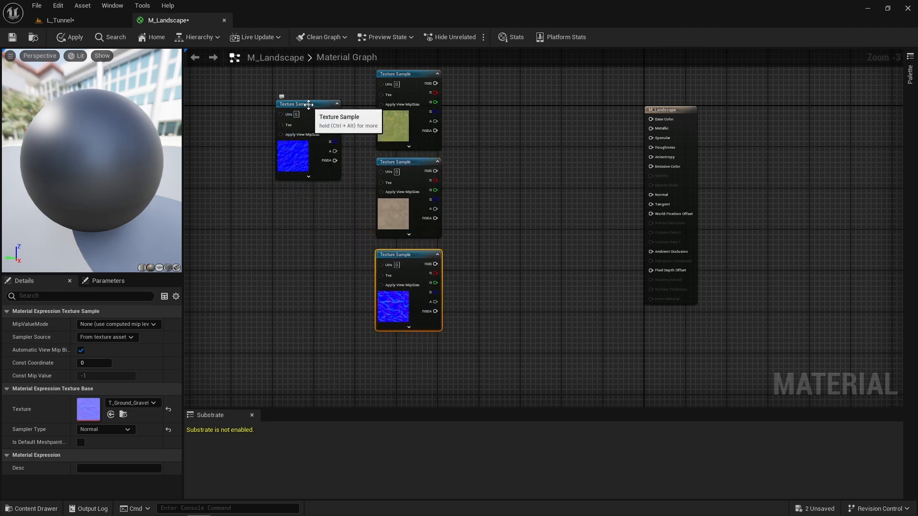
pyautogui.moveTo(316, 123); pyautogui.dragTo(488, 278)
pyautogui.moveTo(403, 255); pyautogui.dragTo(408, 338)
pyautogui.moveTo(471, 259); pyautogui.dragTo(399, 249)
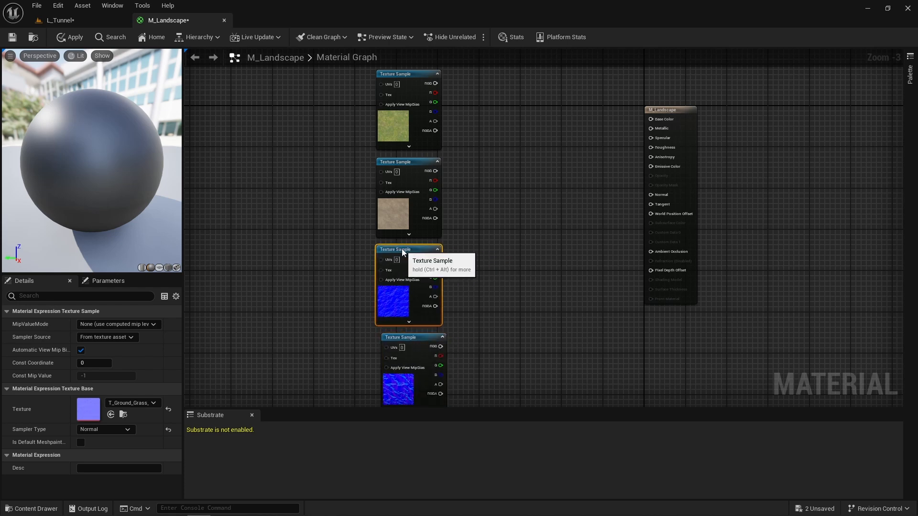
pyautogui.moveTo(417, 333); pyautogui.dragTo(412, 337)
pyautogui.moveTo(469, 213); pyautogui.dragTo(427, 252, button='right')
pyautogui.click(427, 252)
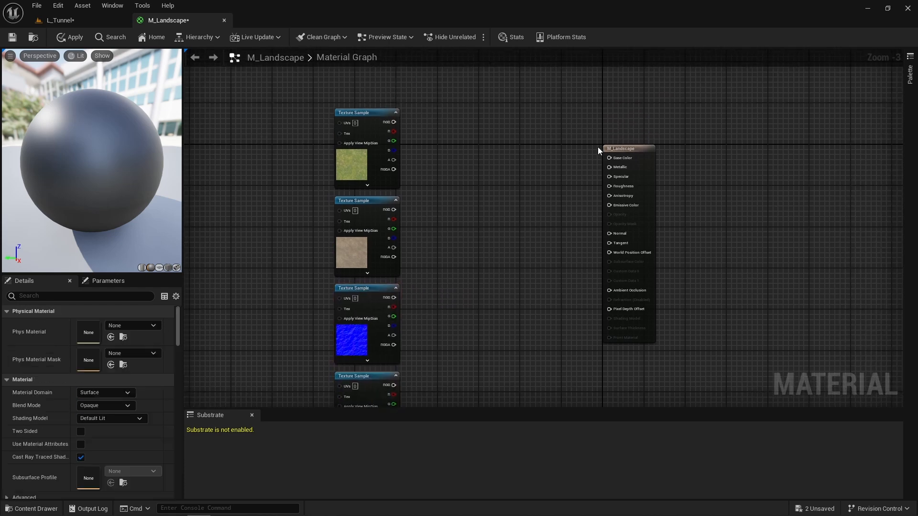
# - Add a LandscapeLayerBlend node feeding the material's Base Color and place it between the textures and the material node
pyautogui.moveTo(611, 159); pyautogui.dragTo(551, 159)
pyautogui.write('layer')
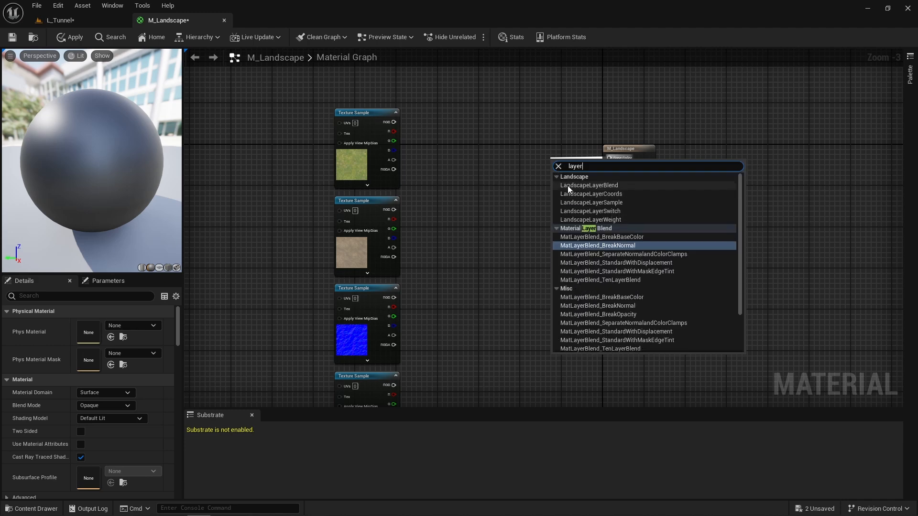
pyautogui.click(569, 187)
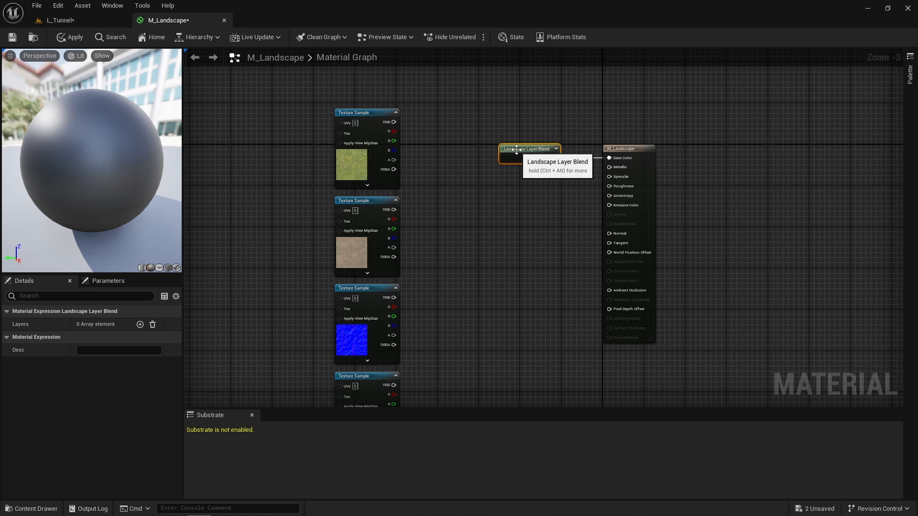
pyautogui.moveTo(522, 156); pyautogui.dragTo(517, 151)
# - Add two layers to the Landscape Layer Blend node and name them Grass and Stone
pyautogui.click(140, 325)
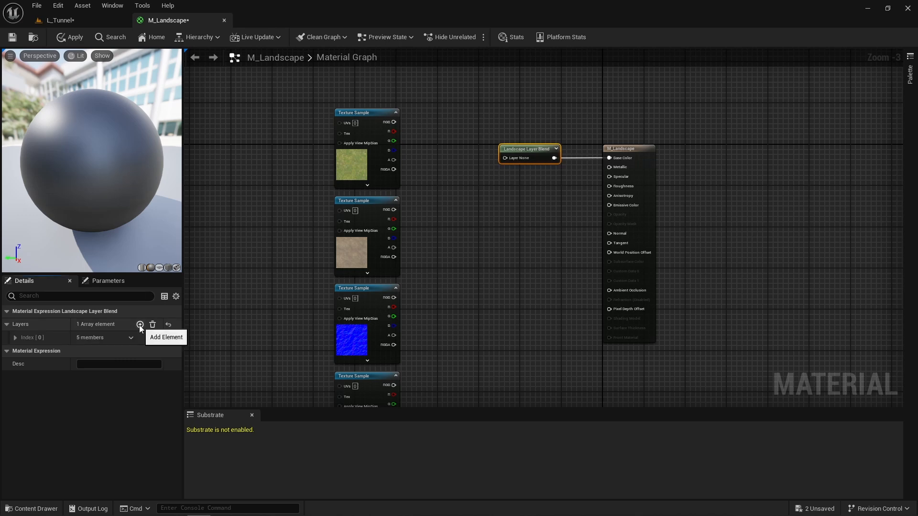
pyautogui.click(140, 325)
pyautogui.click(15, 338)
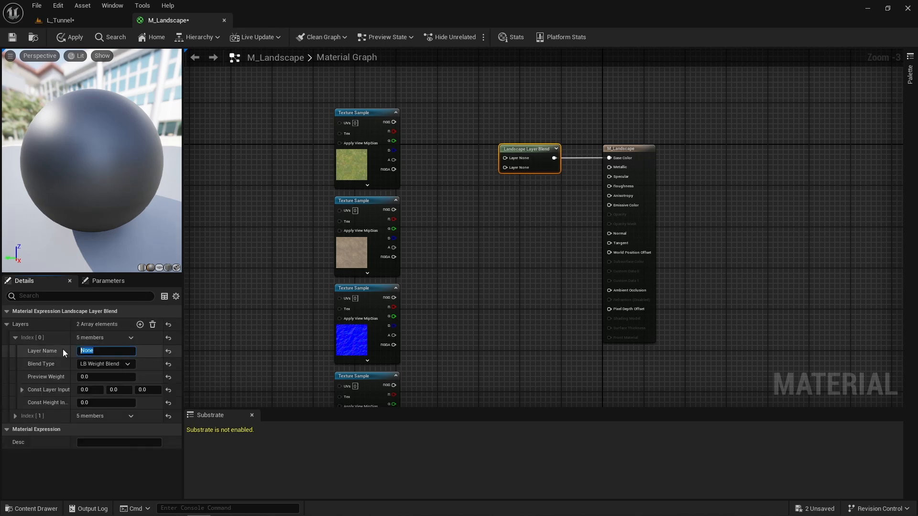
pyautogui.write('Grass')
pyautogui.press('Return')
pyautogui.click(15, 416)
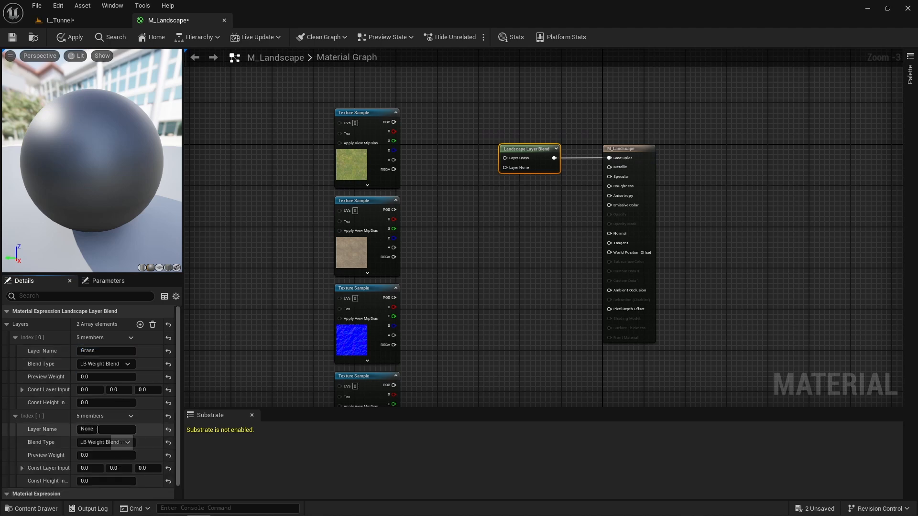
pyautogui.click(96, 429)
pyautogui.write('Sto')
# - Set both layers' preview weight to 0.5 and connect the grass and gravel colour textures to Layer Grass and Layer Stone
pyautogui.click(87, 377)
pyautogui.write('.5')
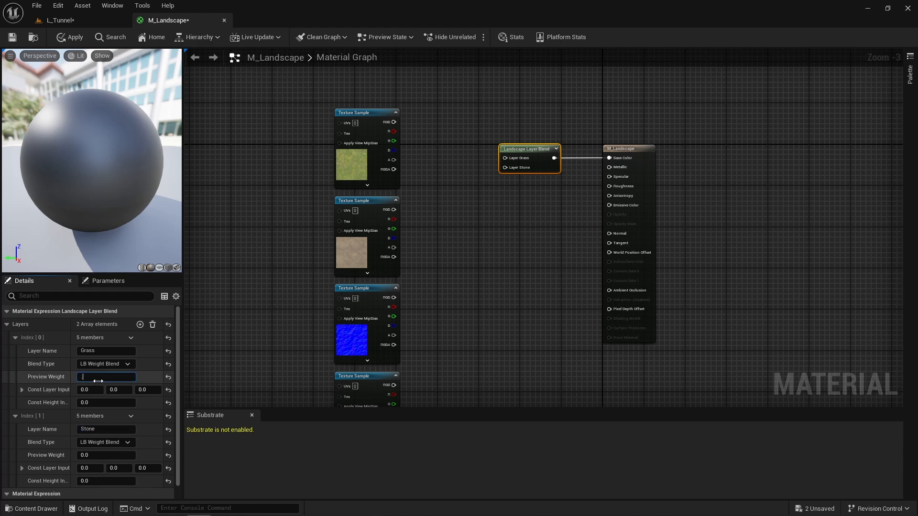
pyautogui.click(94, 455)
pyautogui.write('.5')
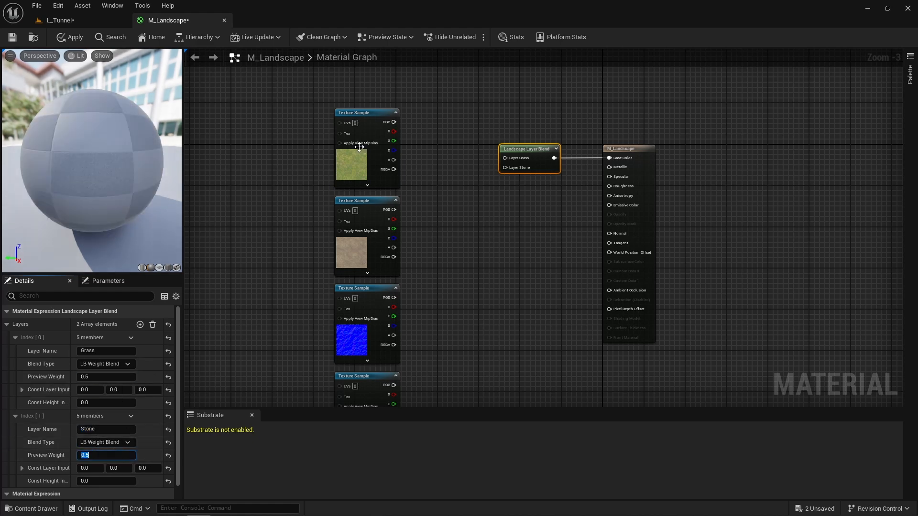
pyautogui.moveTo(394, 122); pyautogui.dragTo(505, 158)
pyautogui.moveTo(394, 209); pyautogui.dragTo(506, 167)
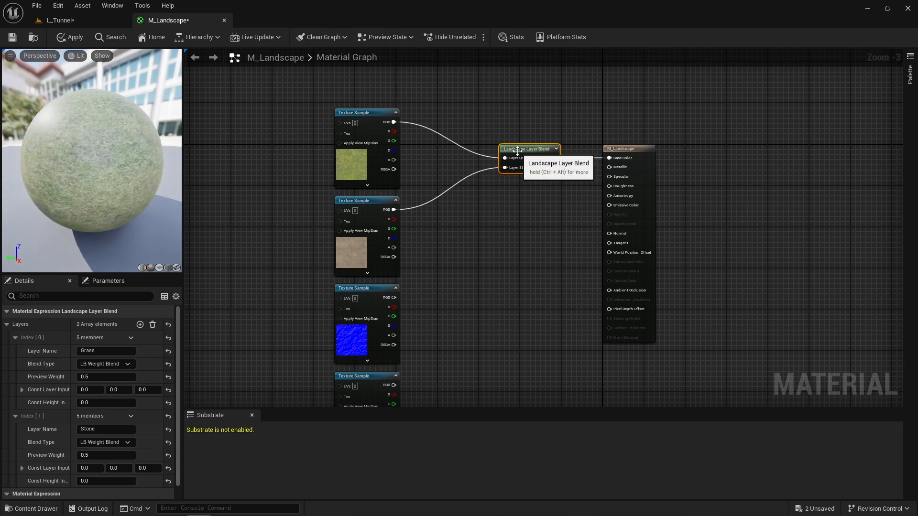
# - Duplicate the layer blend node below the first and wire the grass and gravel normal textures through it into Normal
pyautogui.hotkey('ctrl', 'd')
pyautogui.moveTo(495, 261); pyautogui.dragTo(394, 297)
pyautogui.moveTo(392, 386); pyautogui.dragTo(609, 234)
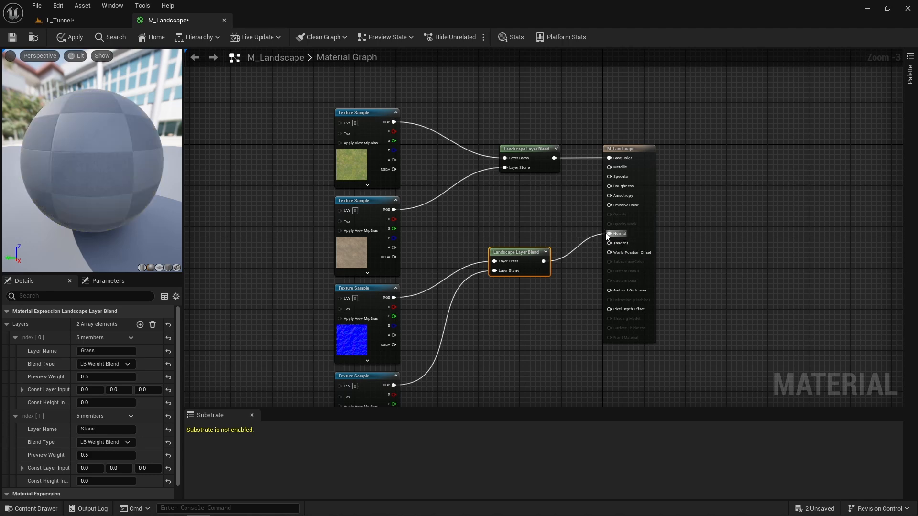
pyautogui.moveTo(533, 218); pyautogui.dragTo(453, 229, button='right')
pyautogui.scroll(2, 452, 230)
pyautogui.moveTo(435, 258); pyautogui.dragTo(458, 310)
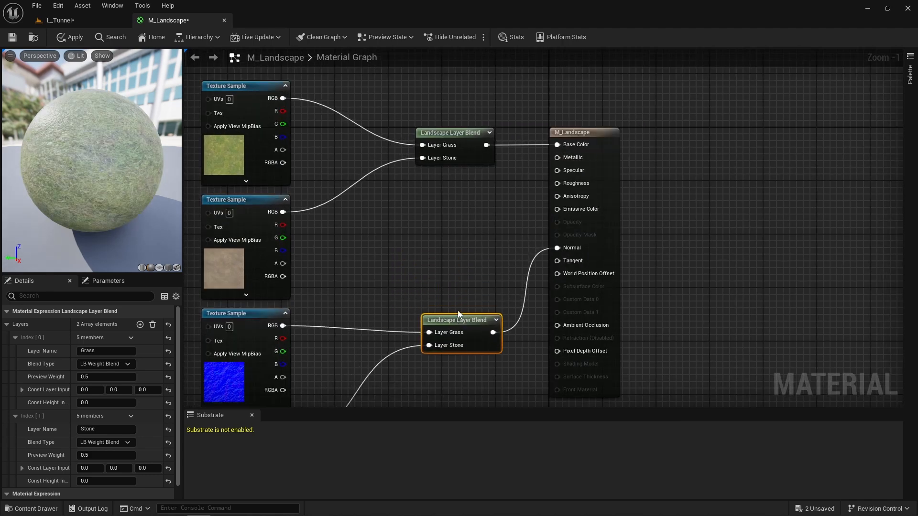
# - Add a Constant node with value 1, feed it into Roughness and place it below the upper layer blend node
pyautogui.moveTo(450, 242); pyautogui.dragTo(441, 260, button='right')
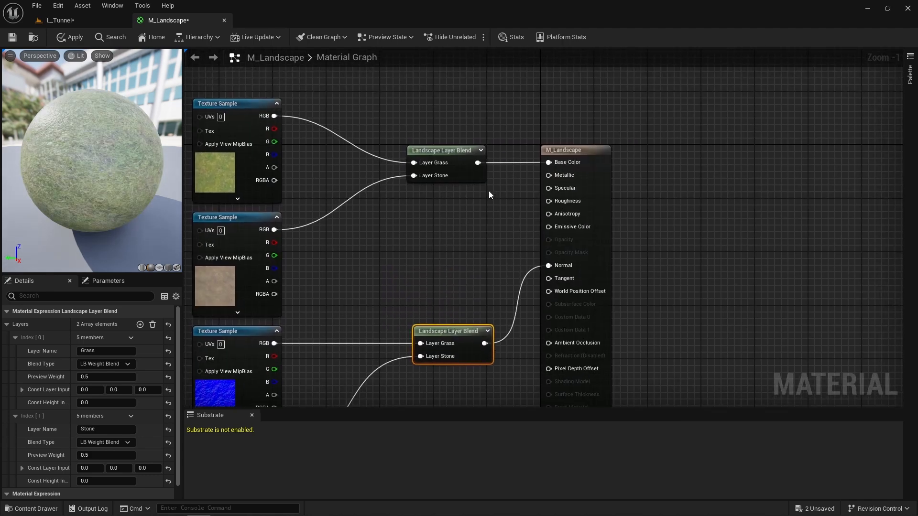
pyautogui.click(466, 207)
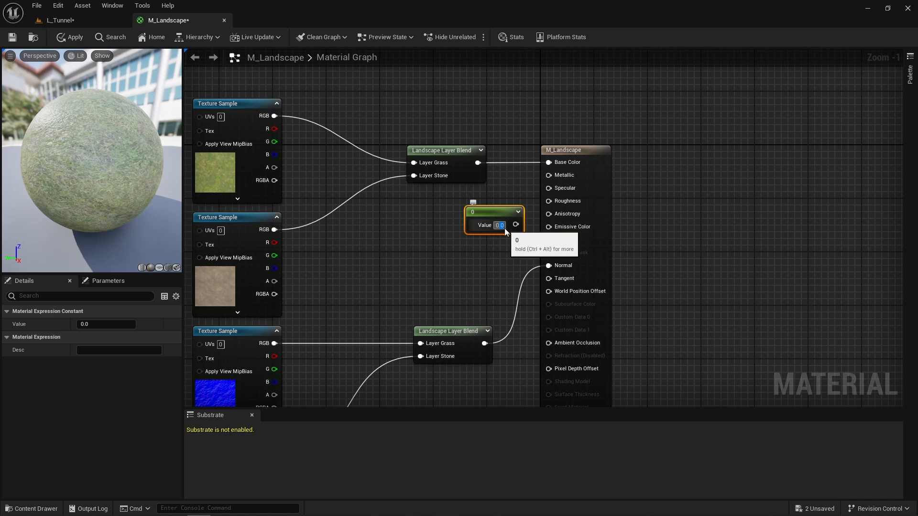
pyautogui.write('1')
pyautogui.press('Return')
pyautogui.moveTo(516, 225); pyautogui.dragTo(452, 189)
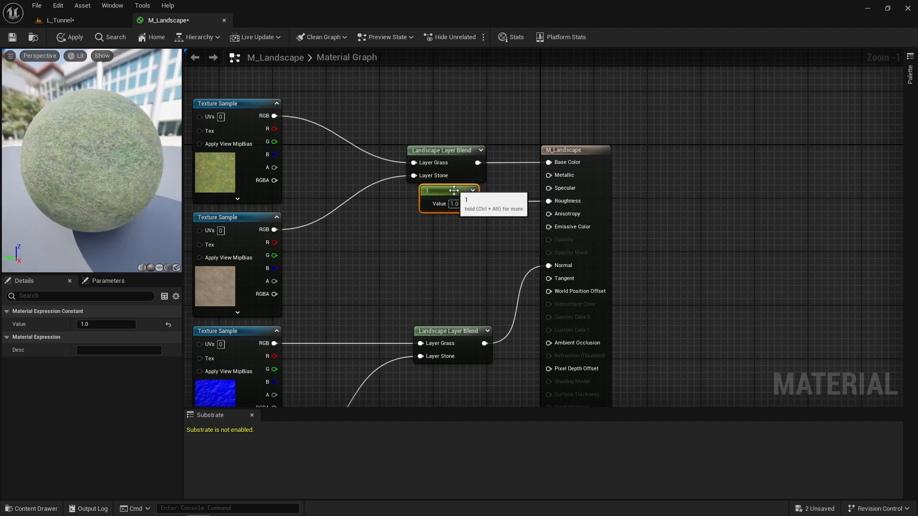
# - Set the M_Landscape material's Blend Mode to Masked
pyautogui.click(574, 265)
pyautogui.click(108, 406)
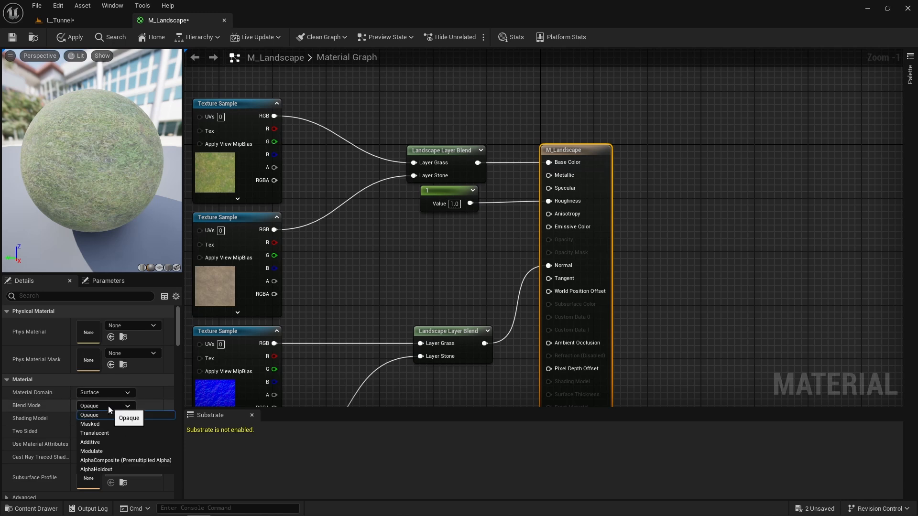
pyautogui.click(96, 424)
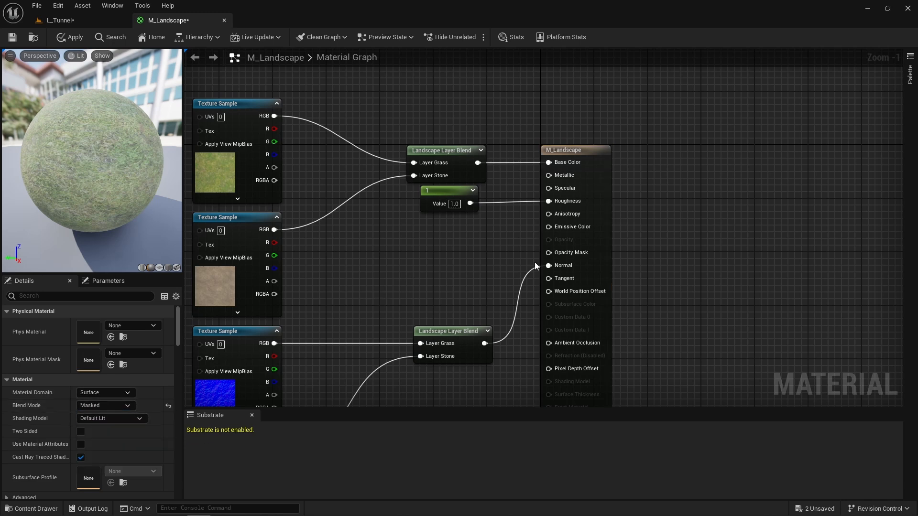
# - Feed Opacity Mask with a LandscapeVisibilityMask node, place it between the two layer blend nodes and save the material
pyautogui.moveTo(548, 253); pyautogui.dragTo(441, 286)
pyautogui.write('vi')
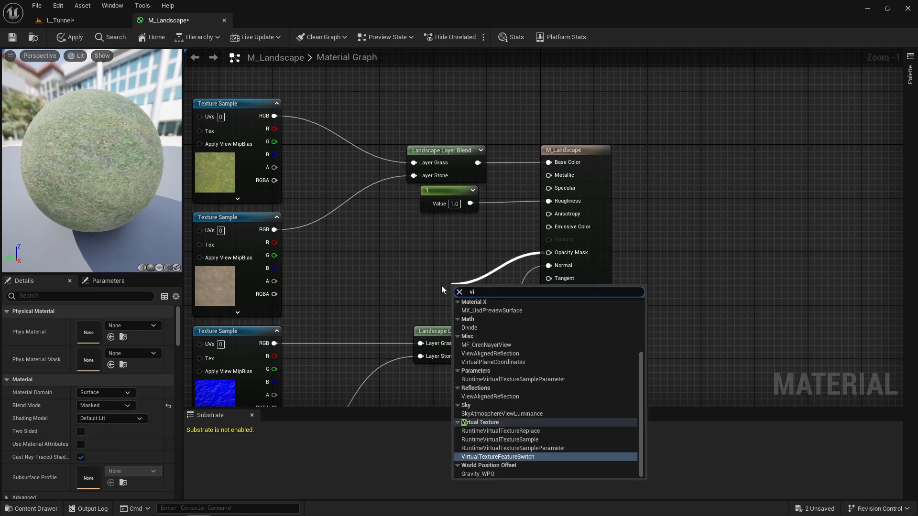
pyautogui.write('s')
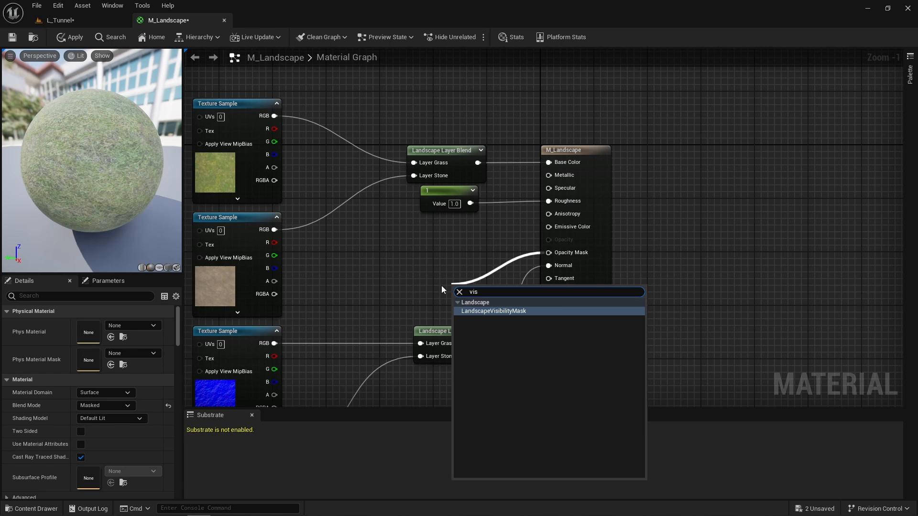
pyautogui.click(488, 312)
pyautogui.moveTo(482, 286); pyautogui.dragTo(437, 239)
pyautogui.hotkey('ctrl', 's')
# - Add a LandscapeLayerCoords node and connect it to the UVs of all four texture samples
pyautogui.moveTo(268, 111); pyautogui.dragTo(511, 112, button='right')
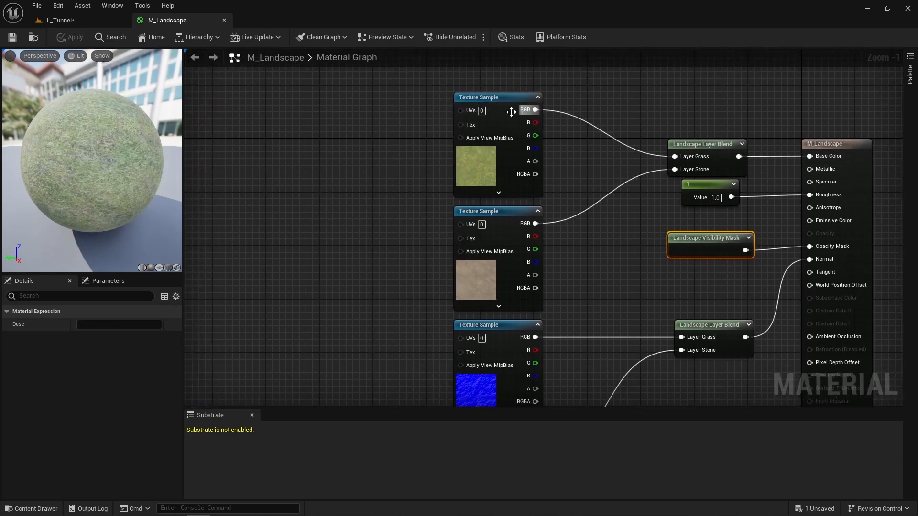
pyautogui.moveTo(465, 113); pyautogui.dragTo(344, 163)
pyautogui.write('la')
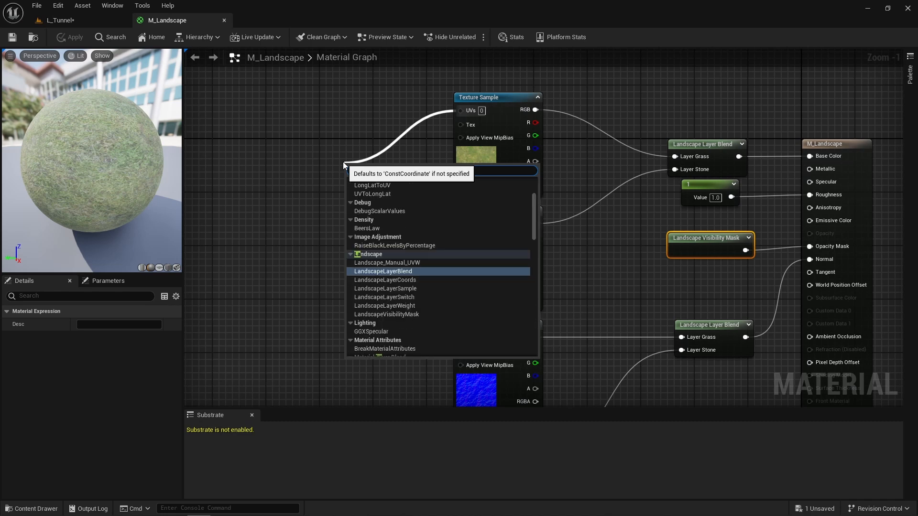
pyautogui.write('nd')
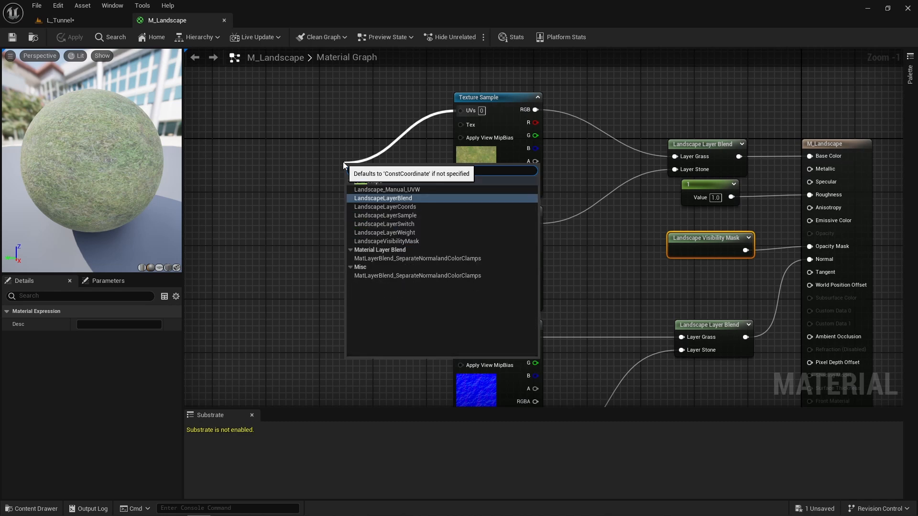
pyautogui.click(385, 207)
pyautogui.moveTo(317, 170); pyautogui.dragTo(460, 224)
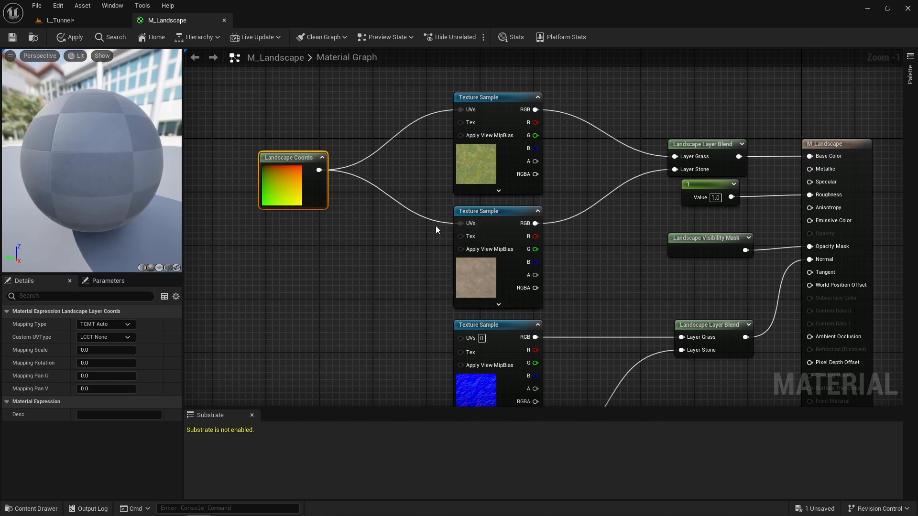
pyautogui.scroll(-1, 340, 146)
pyautogui.moveTo(309, 113); pyautogui.dragTo(426, 259)
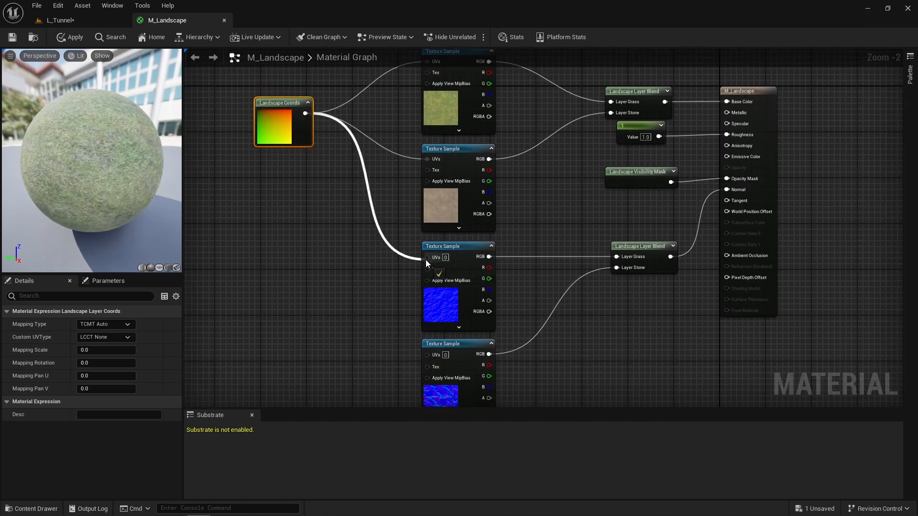
pyautogui.moveTo(304, 119); pyautogui.dragTo(426, 354)
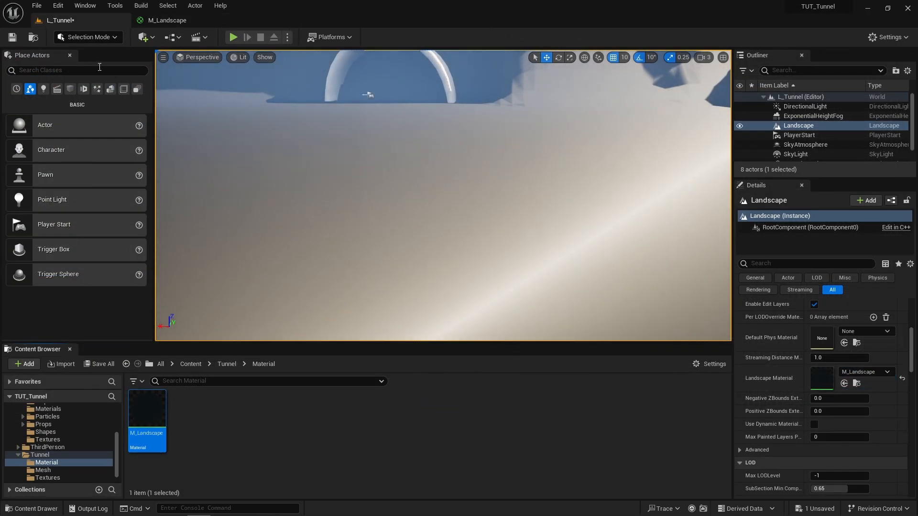
# - Switch to landscape painting and create weight-blended layer info objects for the Grass and Stone layers in L_Tunnel_sharedassets
pyautogui.click(72, 37)
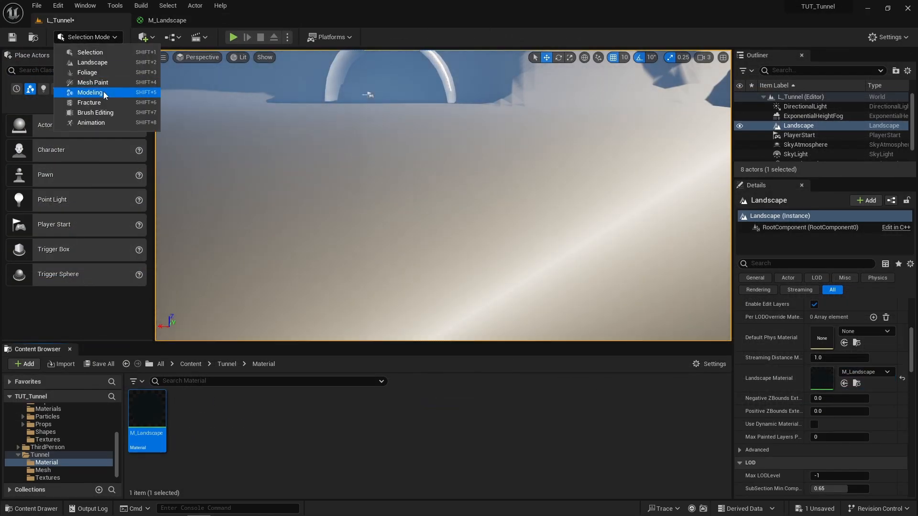
pyautogui.click(98, 62)
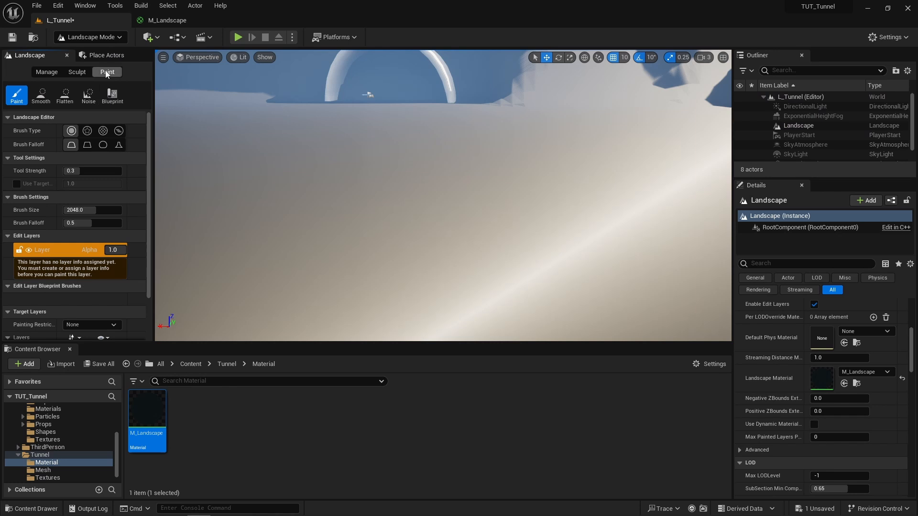
pyautogui.scroll(-3, 85, 297)
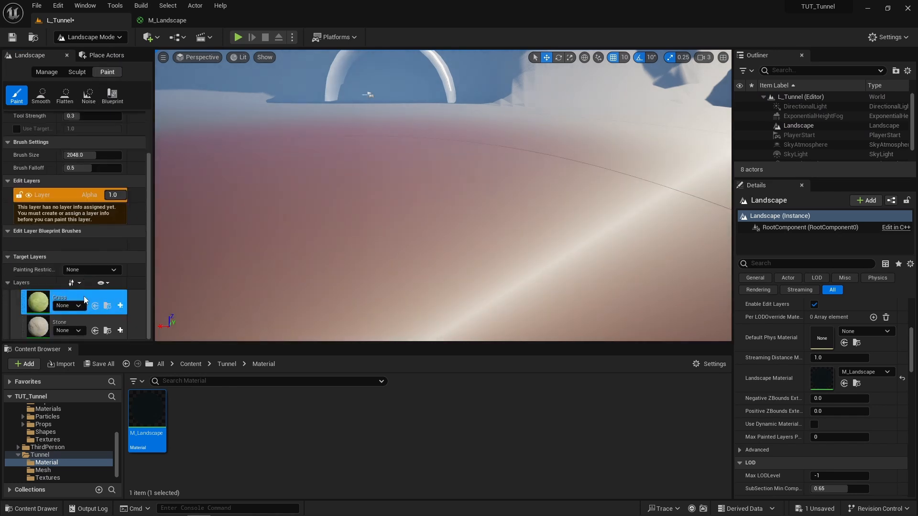
pyautogui.click(120, 306)
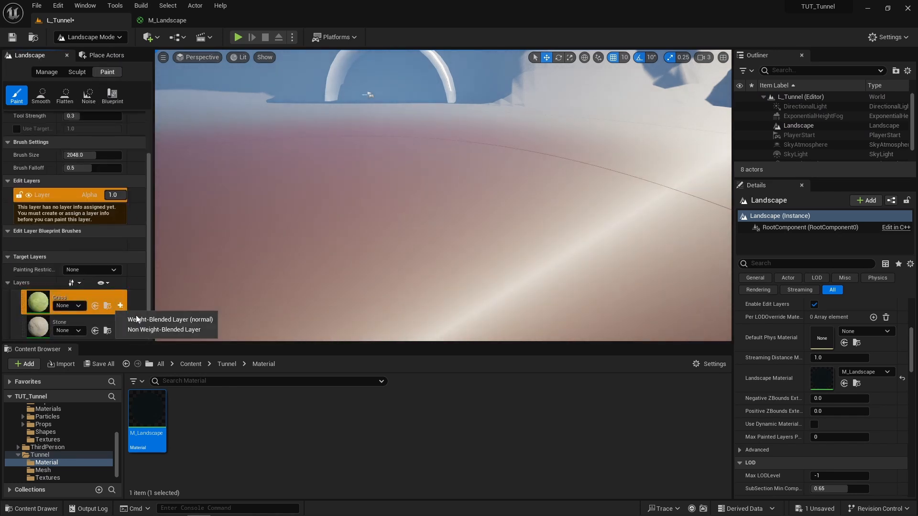
pyautogui.click(157, 330)
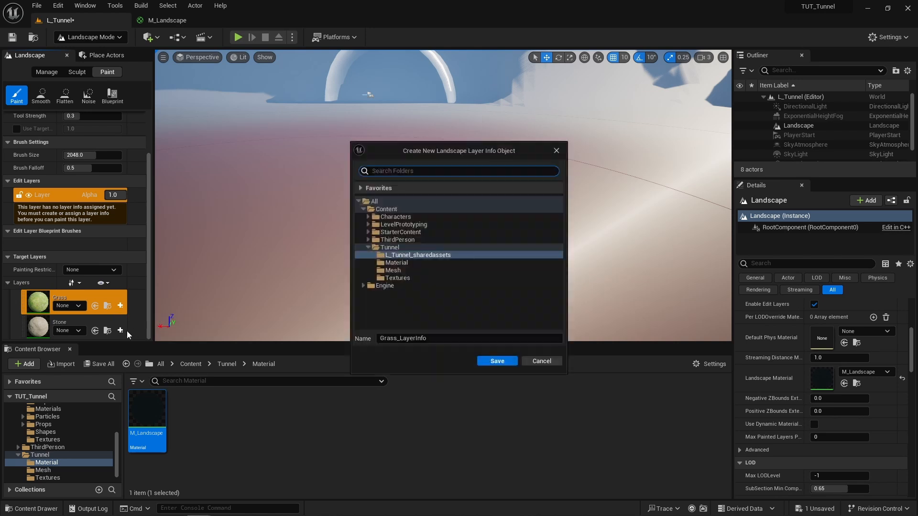
pyautogui.click(486, 361)
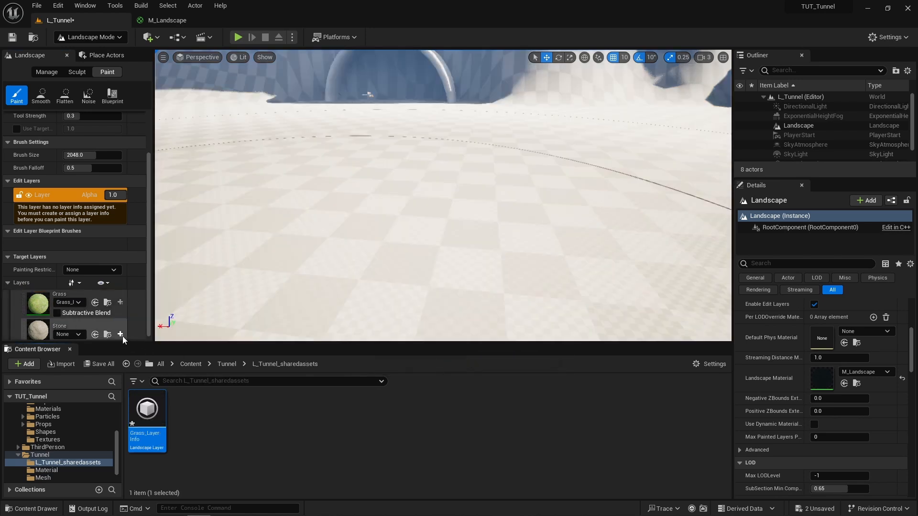
pyautogui.click(120, 334)
pyautogui.click(161, 349)
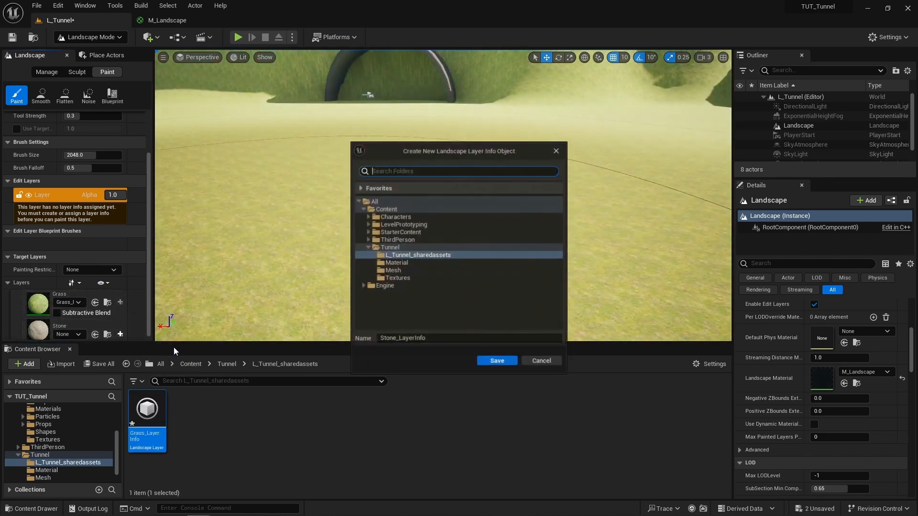
pyautogui.click(479, 362)
# - Set the Landscape Coords node's Mapping Scale to 2 in the M_Landscape material
pyautogui.press('s')
pyautogui.moveTo(288, 230)
pyautogui.mouseDown(button='right')
pyautogui.moveTo(288, 268)
pyautogui.moveTo(287, 230)
pyautogui.mouseUp(button='right')
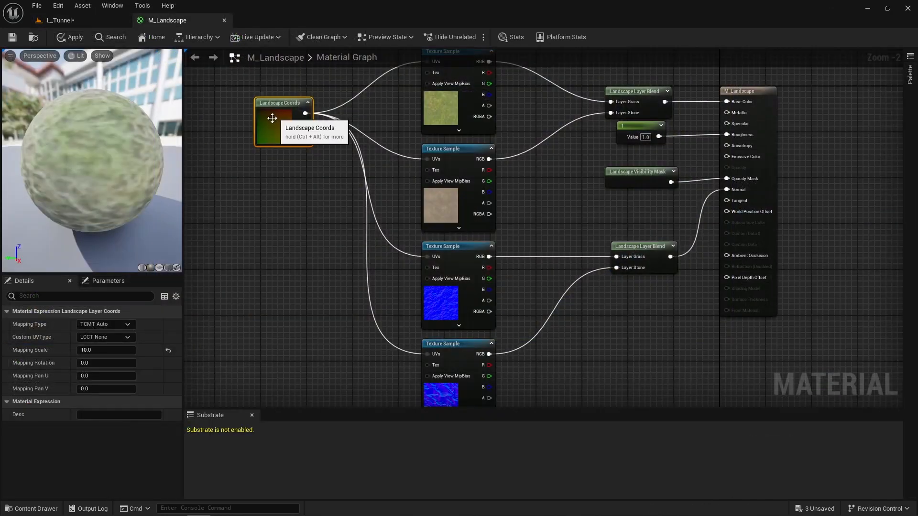
pyautogui.click(101, 349)
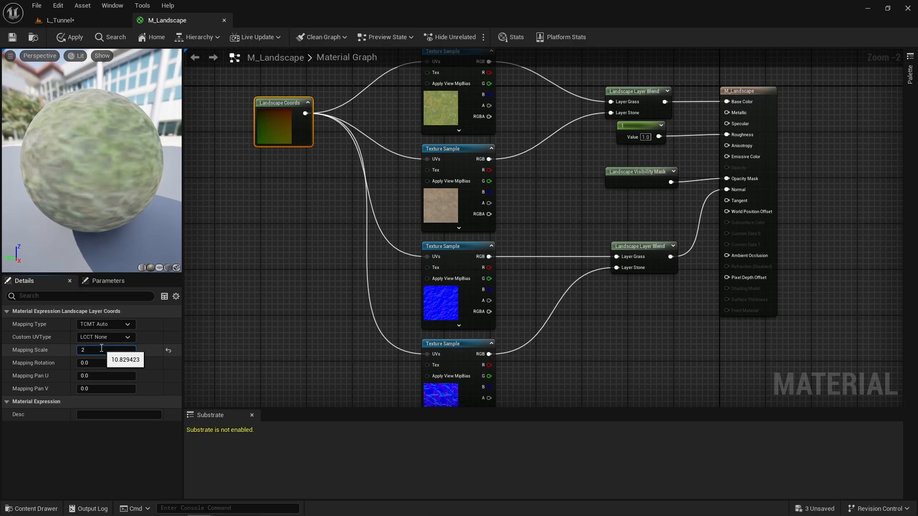
pyautogui.write('2')
pyautogui.press('Return')
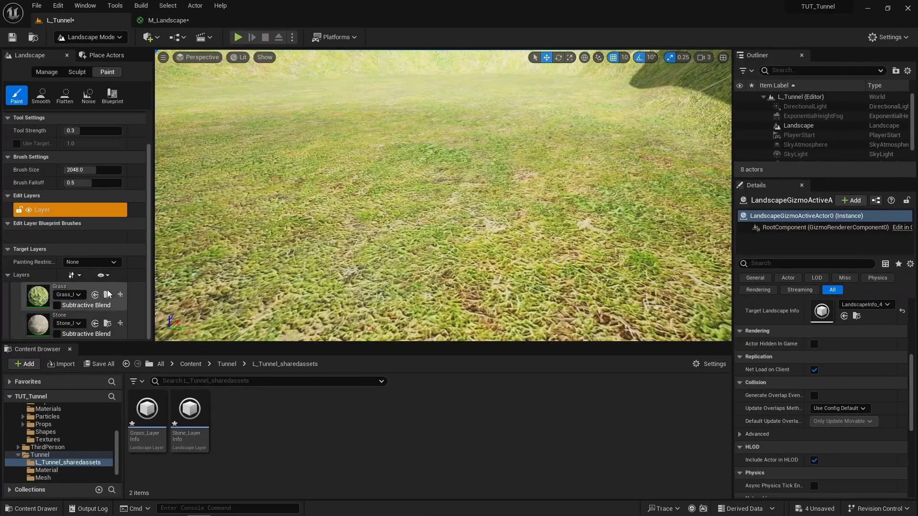
# - Paint the Stone layer over the cliffs around the tunnel entrance and smooth its transition into the Grass layer
pyautogui.click(39, 323)
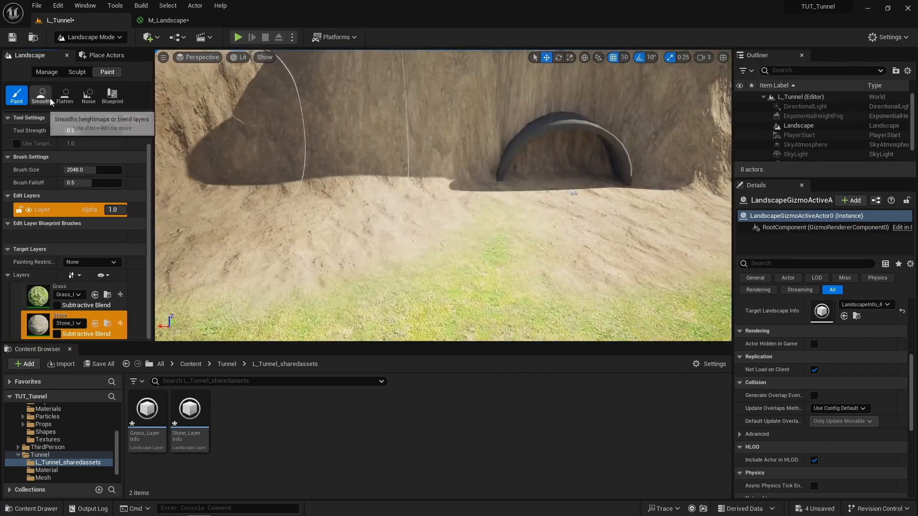
pyautogui.click(41, 94)
pyautogui.click(38, 295)
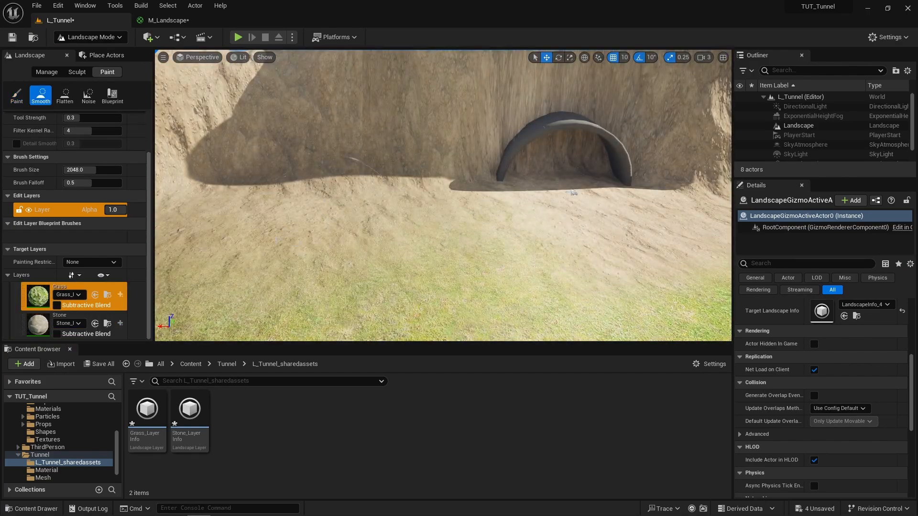
# - Touch up the remaining terrain with Grass and Stone paint and smooth the transitions between the two layers
pyautogui.click(17, 95)
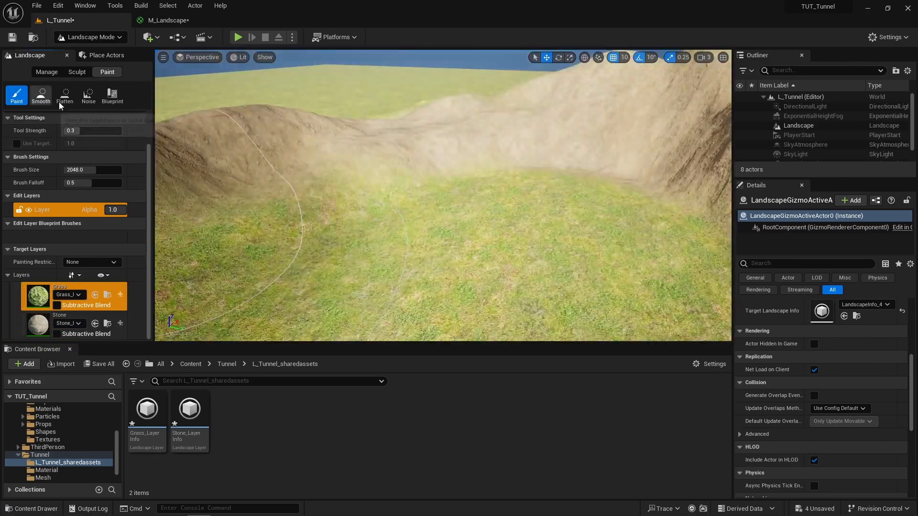
pyautogui.click(42, 95)
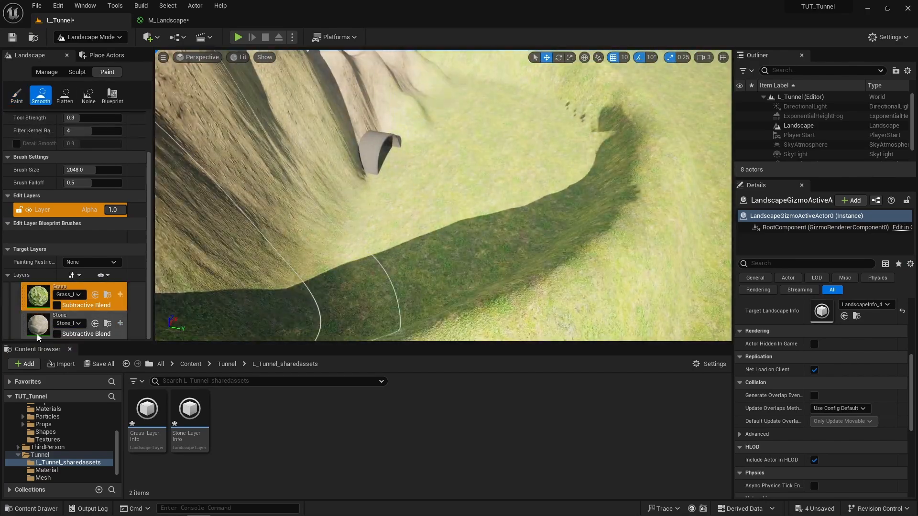
pyautogui.click(20, 95)
pyautogui.click(38, 325)
pyautogui.click(41, 95)
pyautogui.click(38, 296)
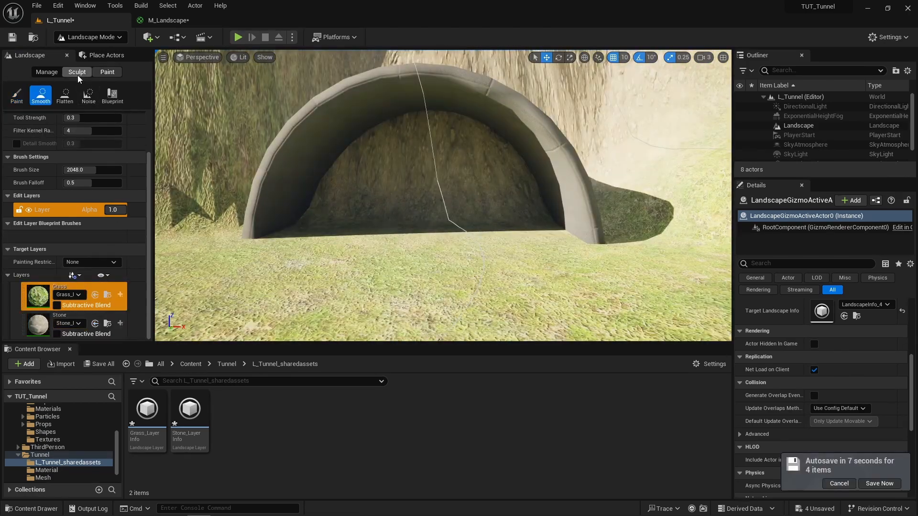
# - Cut the landscape out of the tunnel opening with the Visibility sculpt tool at a brush size of about 185
pyautogui.click(77, 72)
pyautogui.click(88, 116)
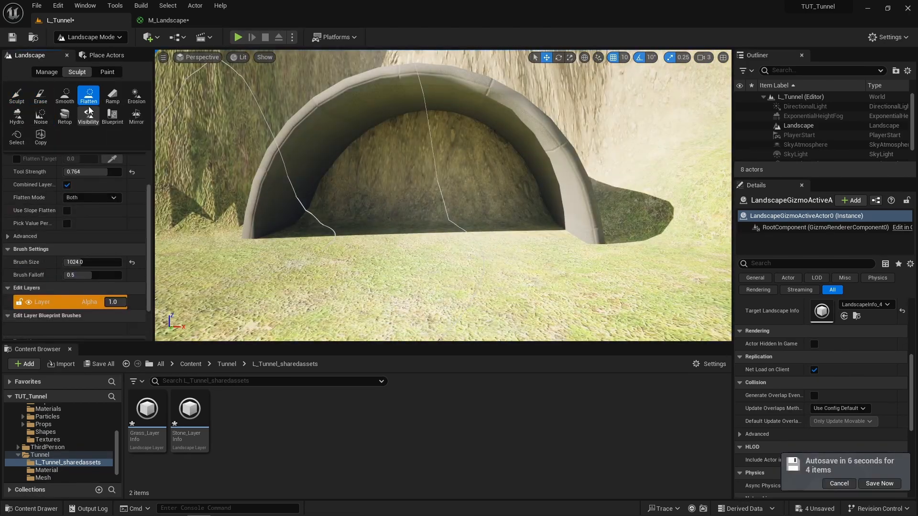
pyautogui.moveTo(98, 205); pyautogui.dragTo(77, 205)
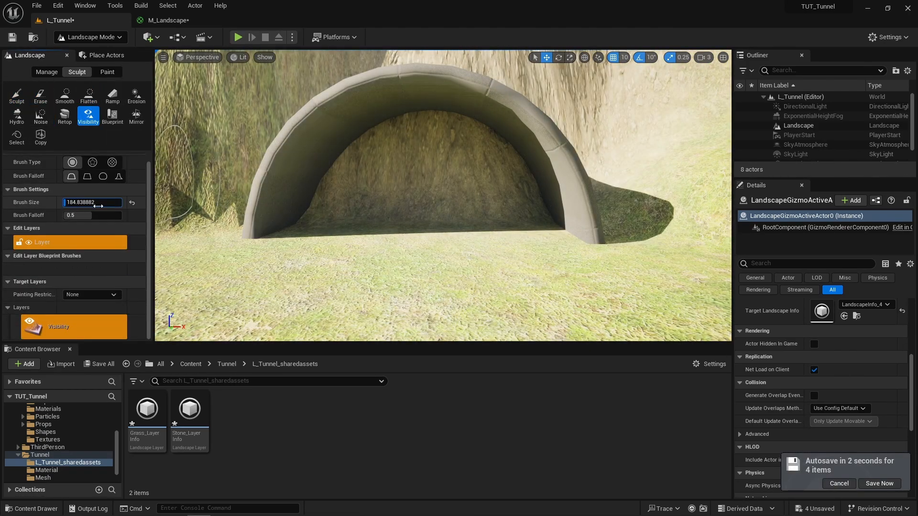
pyautogui.moveTo(351, 203)
pyautogui.mouseDown()
pyautogui.moveTo(389, 191)
pyautogui.moveTo(484, 193)
pyautogui.moveTo(529, 209)
pyautogui.mouseUp()
# - Trim the leftover landscape around the edges of the tunnel opening with the Visibility sculpt tool at a brush size of 50
pyautogui.press('d')
pyautogui.moveTo(313, 216)
pyautogui.mouseDown(button='right')
pyautogui.moveTo(268, 240)
pyautogui.moveTo(306, 218)
pyautogui.mouseUp(button='right')
pyautogui.press('s')
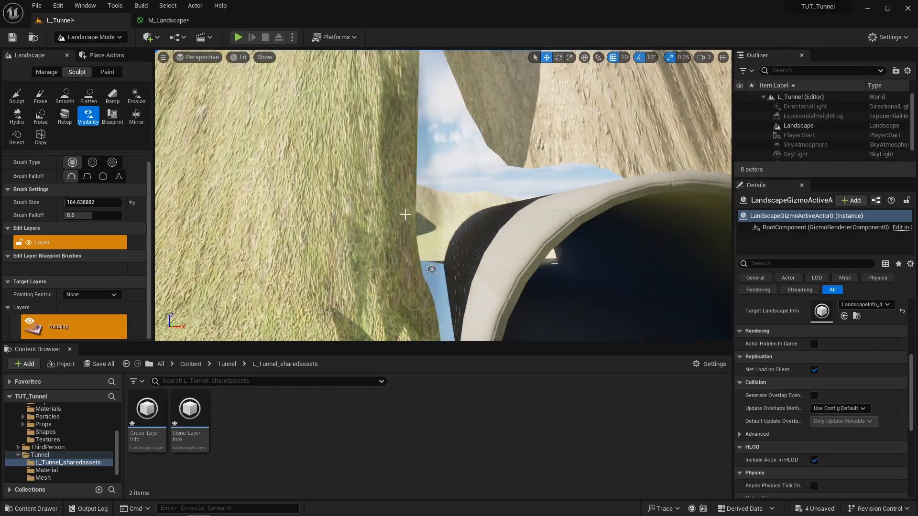
pyautogui.moveTo(443, 195); pyautogui.dragTo(463, 268, button='right')
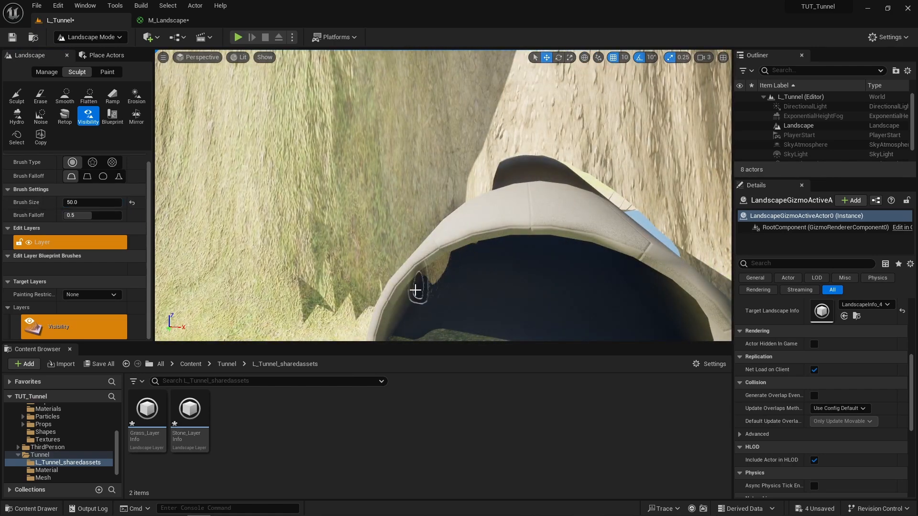
pyautogui.press('w')
pyautogui.moveTo(415, 290); pyautogui.dragTo(430, 205, button='right')
pyautogui.moveTo(383, 168); pyautogui.dragTo(332, 149)
pyautogui.moveTo(332, 150); pyautogui.dragTo(344, 177, button='right')
pyautogui.press('s')
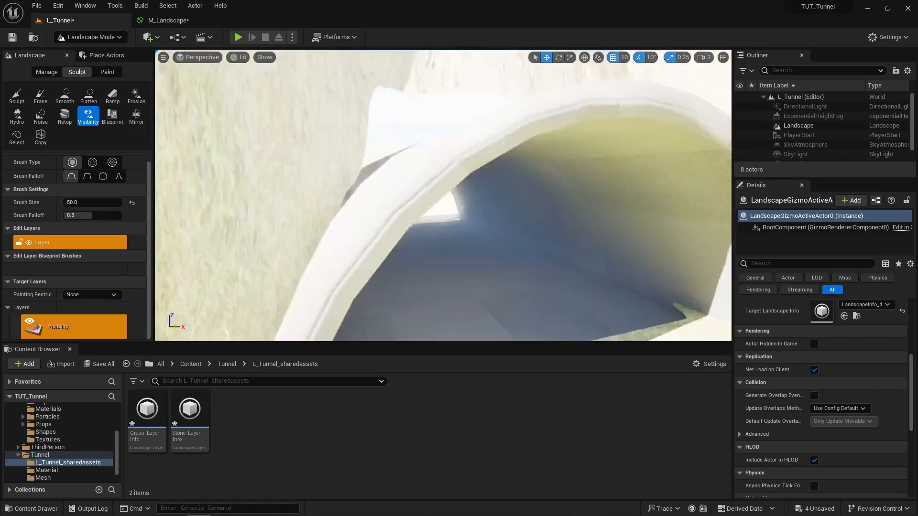
pyautogui.moveTo(392, 138); pyautogui.dragTo(406, 127, button='right')
pyautogui.press('a')
pyautogui.moveTo(485, 127); pyautogui.dragTo(483, 140, button='right')
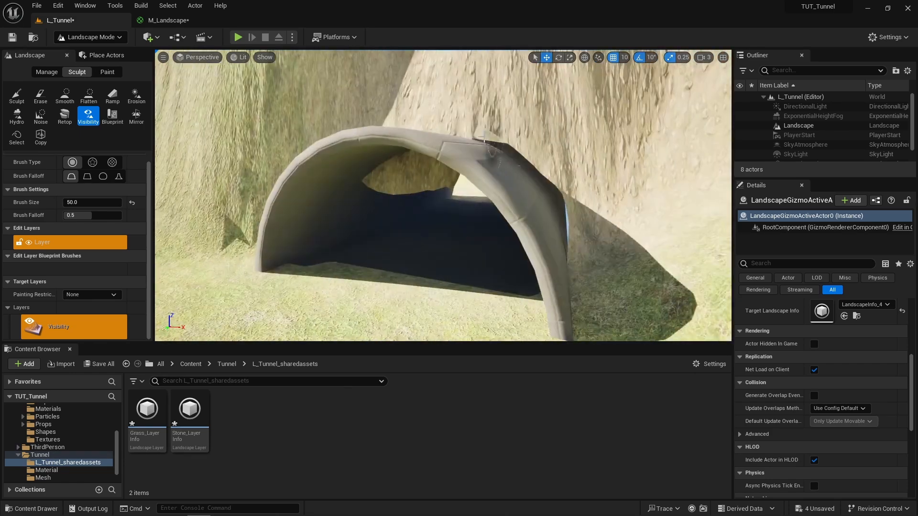
pyautogui.moveTo(548, 223); pyautogui.dragTo(515, 194, button='right')
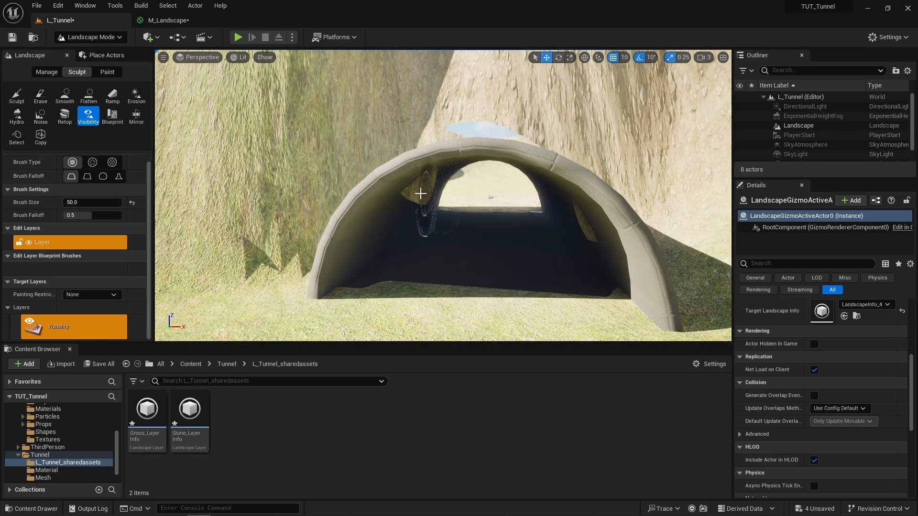
pyautogui.moveTo(388, 200); pyautogui.dragTo(378, 196, button='right')
# - Change the landscape's section size with the Resize tool and apply the new component settings
pyautogui.click(47, 72)
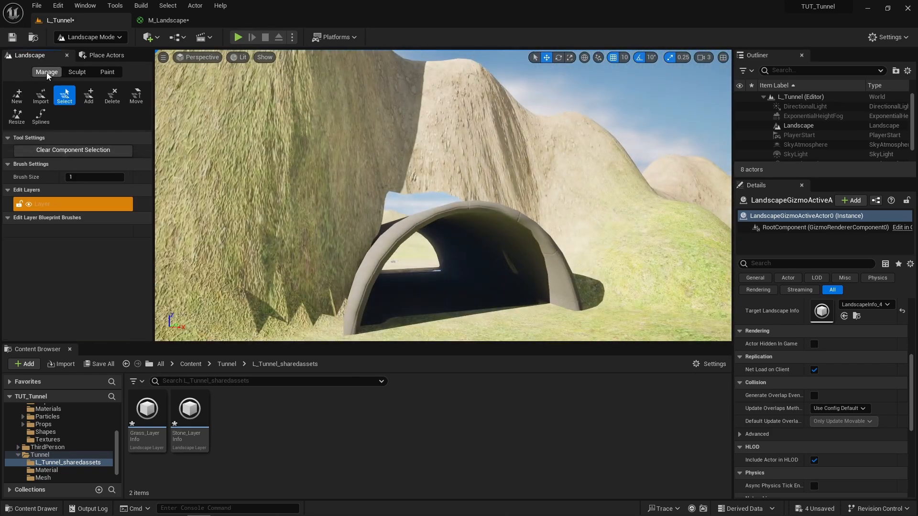
pyautogui.click(16, 114)
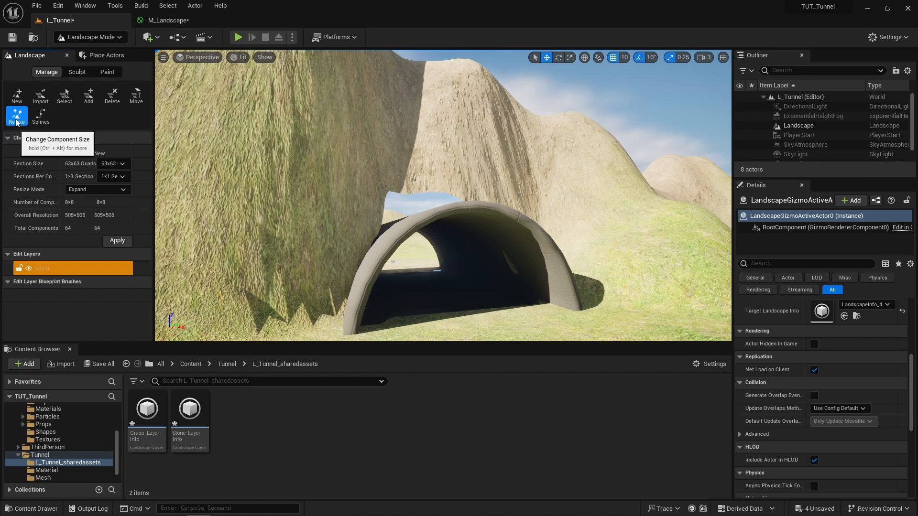
pyautogui.click(117, 164)
pyautogui.click(119, 219)
pyautogui.click(117, 241)
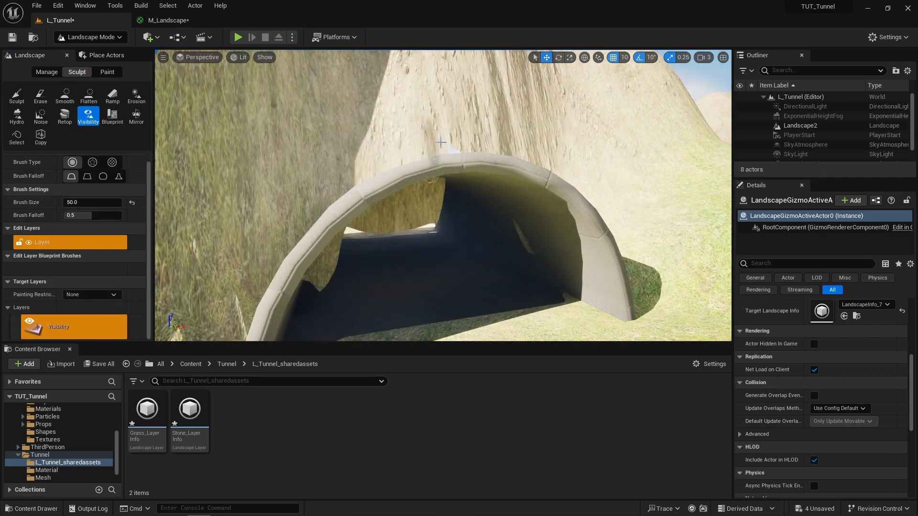
# - Lower the ground at the tunnel entrance with the Sculpt tool at a brush size of about 544, undoing the last stroke
pyautogui.moveTo(398, 166); pyautogui.dragTo(375, 167, button='right')
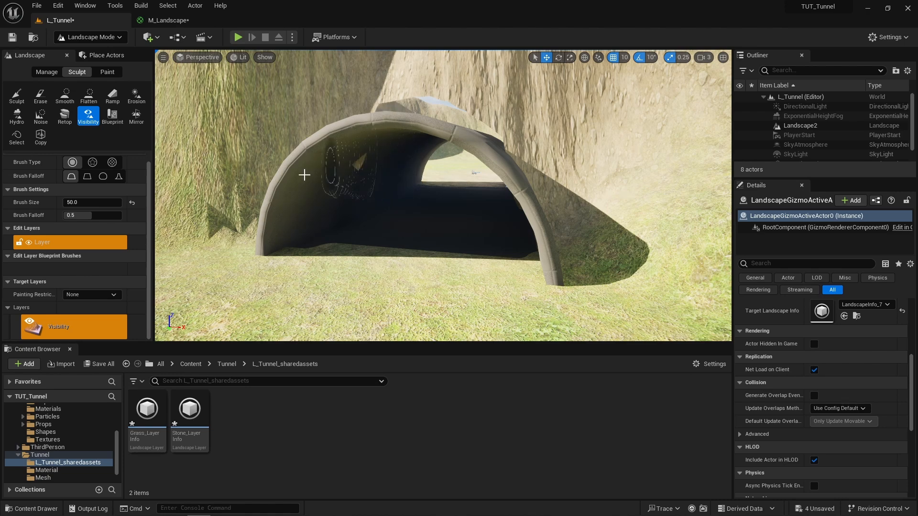
pyautogui.click(17, 95)
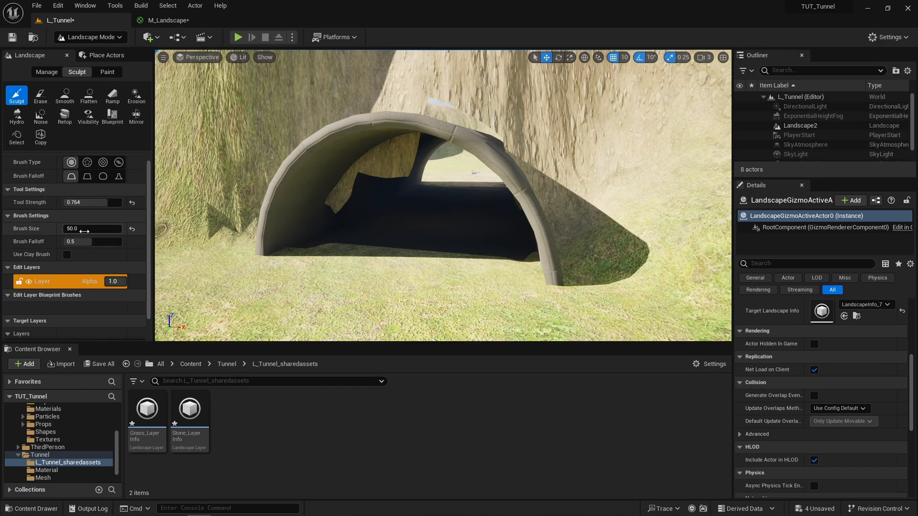
pyautogui.moveTo(84, 231)
pyautogui.mouseDown()
pyautogui.moveTo(104, 231)
pyautogui.moveTo(91, 231)
pyautogui.mouseUp()
pyautogui.keyDown('shift'); pyautogui.moveTo(514, 221); pyautogui.dragTo(518, 214); pyautogui.keyUp('shift')
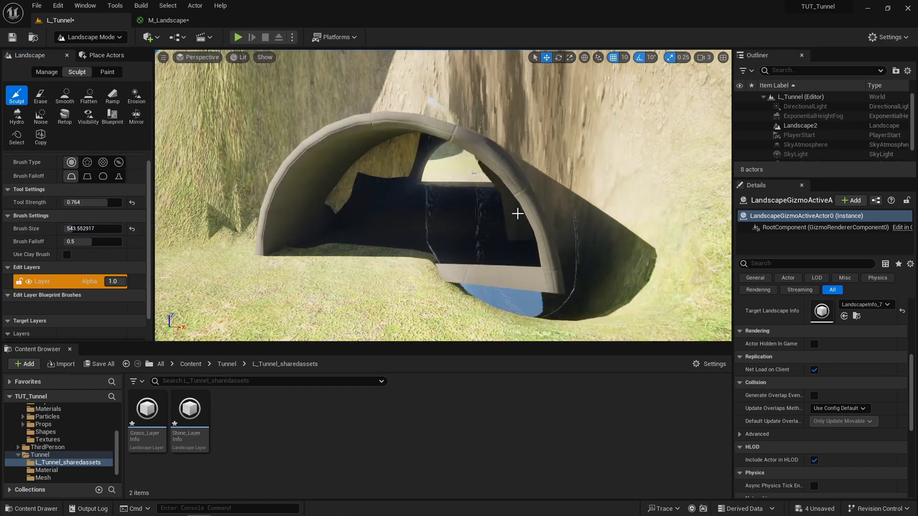
pyautogui.hotkey('ctrl', 'z')
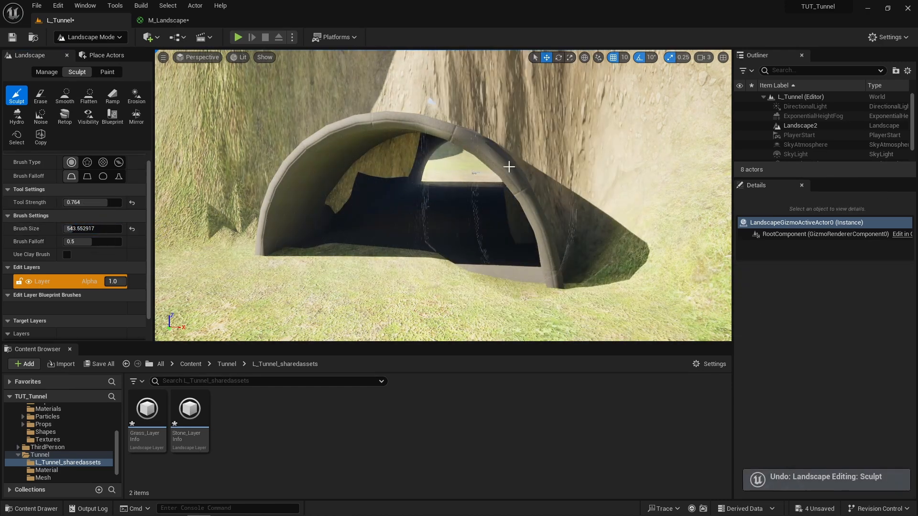
pyautogui.moveTo(489, 183); pyautogui.dragTo(467, 168, button='right')
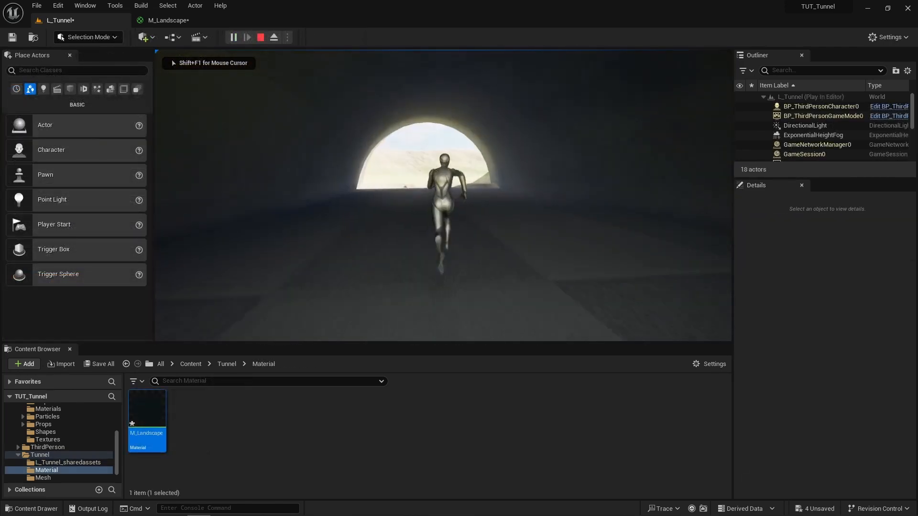
# - Play-test the level by running and jumping the character through the tunnel and across the terrain on both sides
pyautogui.press('w')
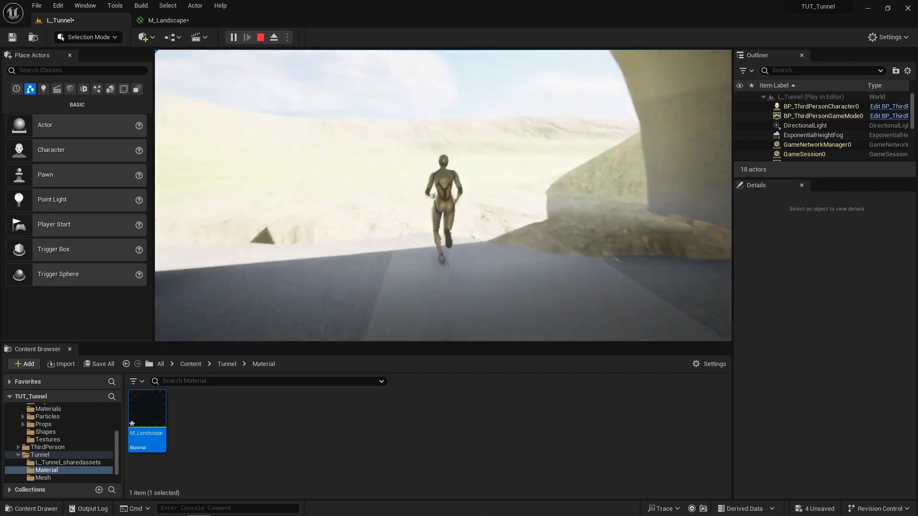
pyautogui.press('s')
pyautogui.press('d')
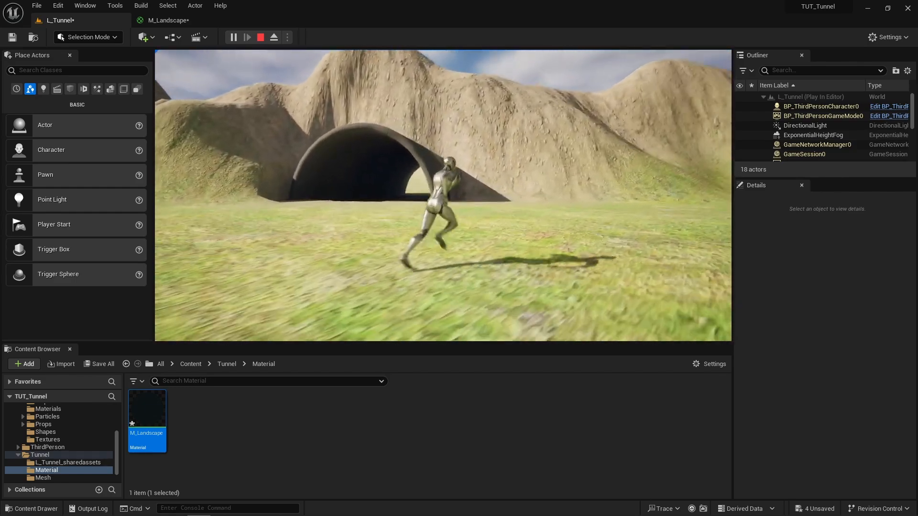
pyautogui.press('w')
pyautogui.press('w')
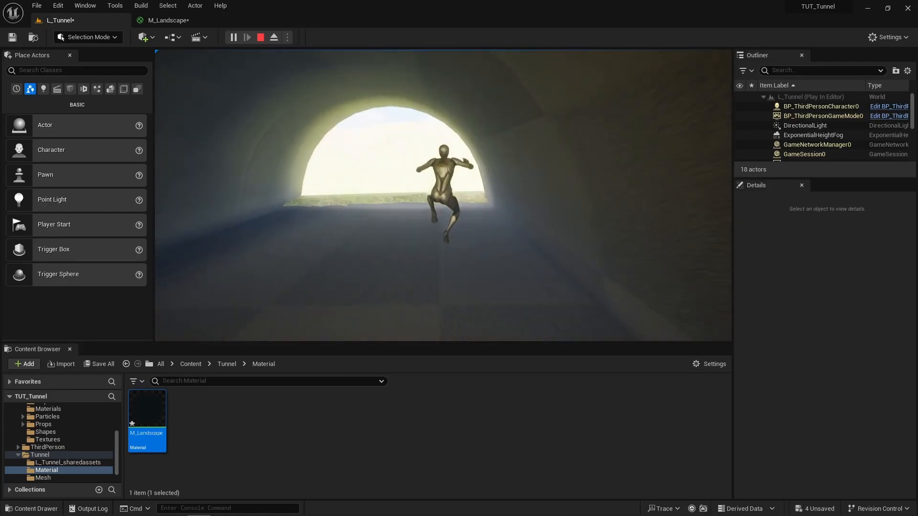
pyautogui.press('space')
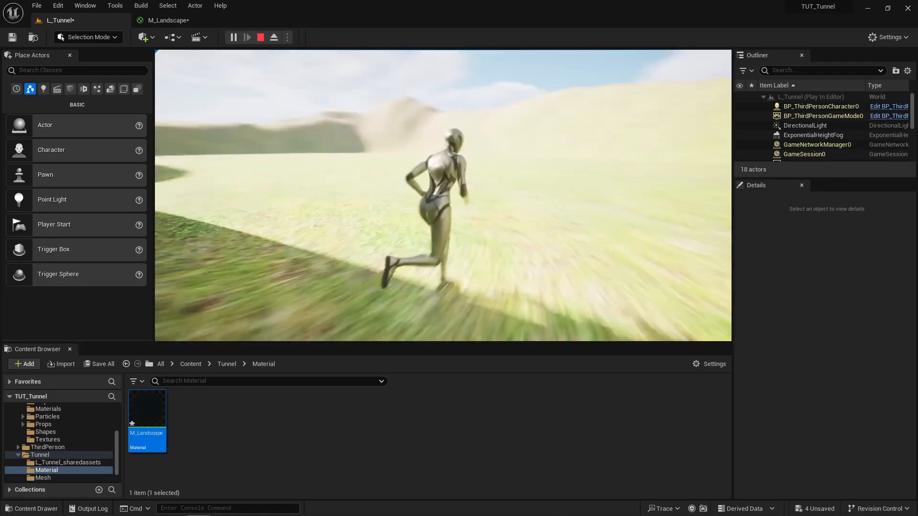